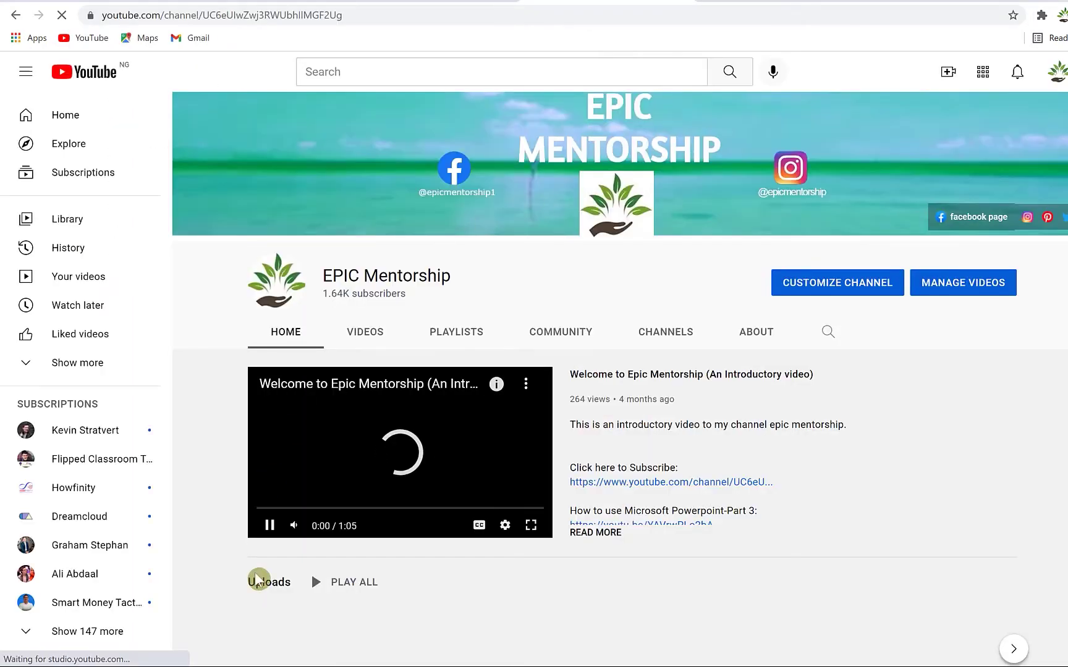
- Pause the channel's intro video and open the Content uploads list in YouTube Studio
left_click(269, 525)
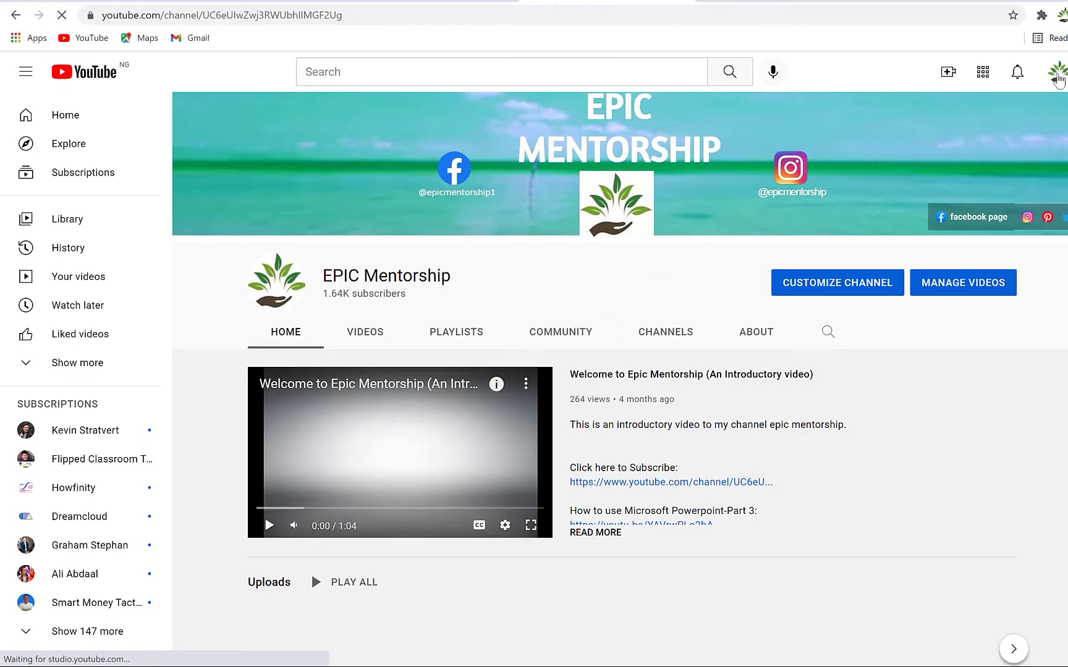
left_click(1058, 75)
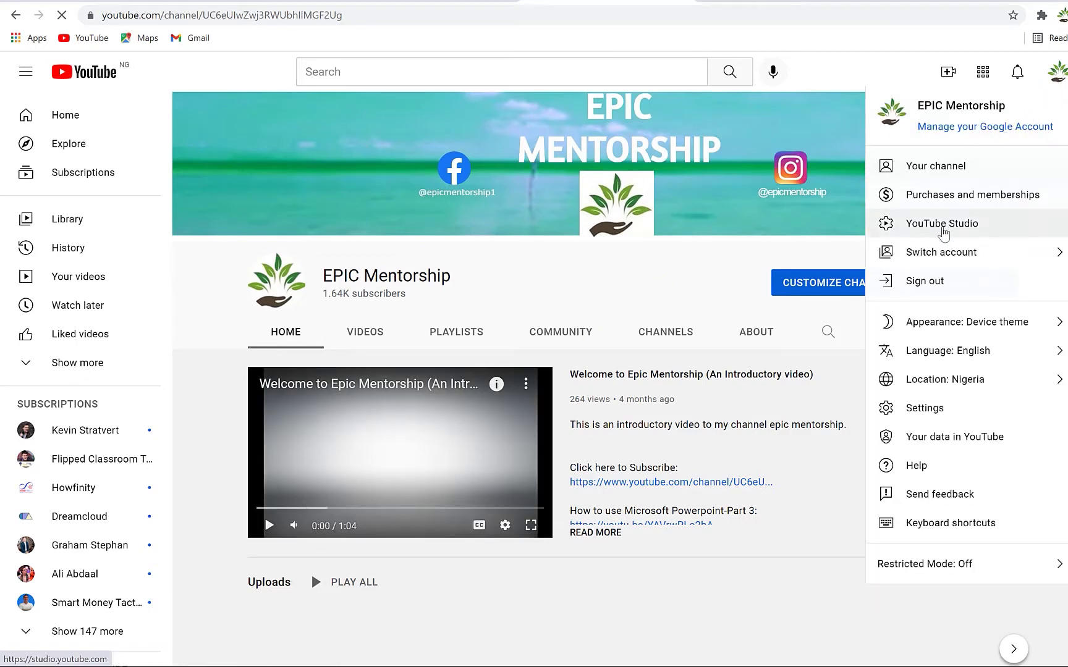
left_click(942, 229)
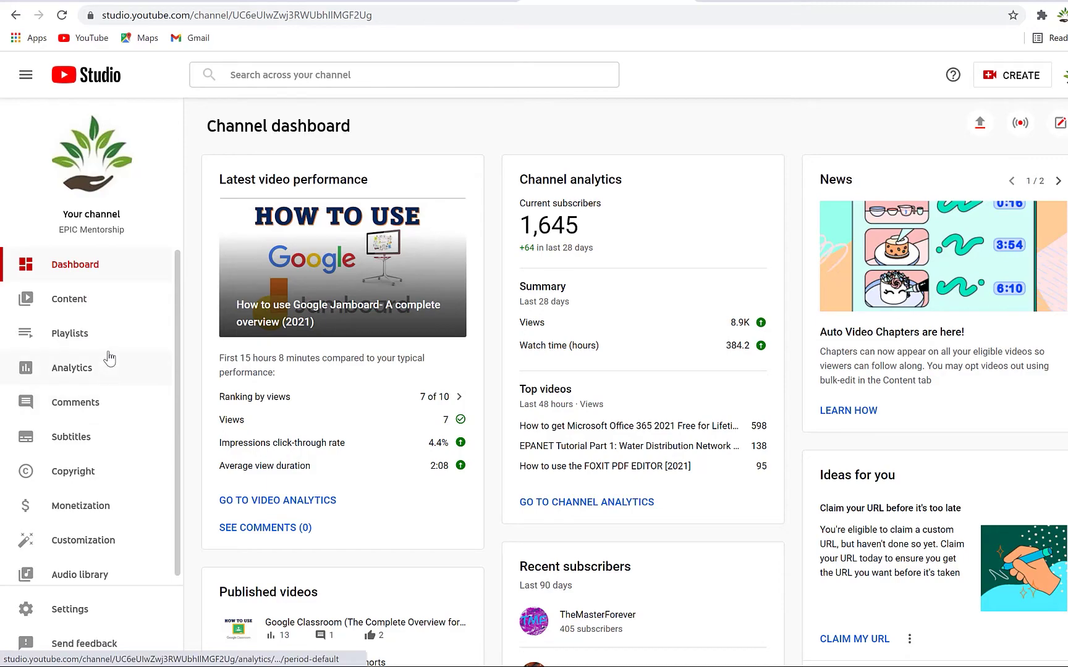
left_click(91, 306)
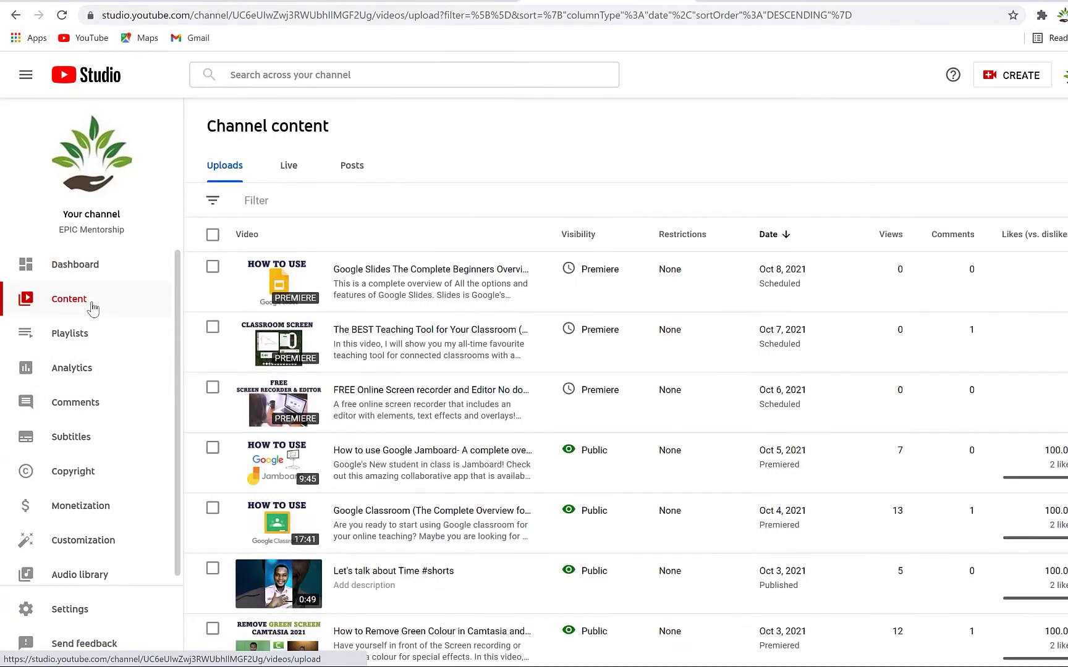
- Find the How to use Phone as Webcam video, open its details, then its Editor
scroll(260, 328, "down", 10)
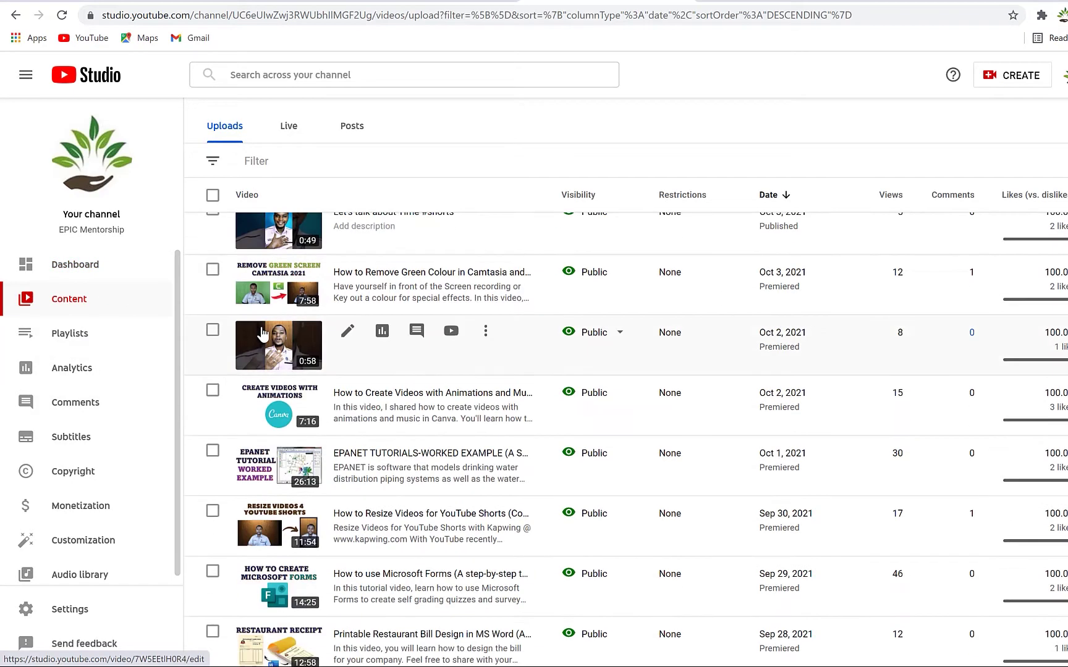
scroll(266, 330, "down", 3)
scroll(265, 331, "up", 8)
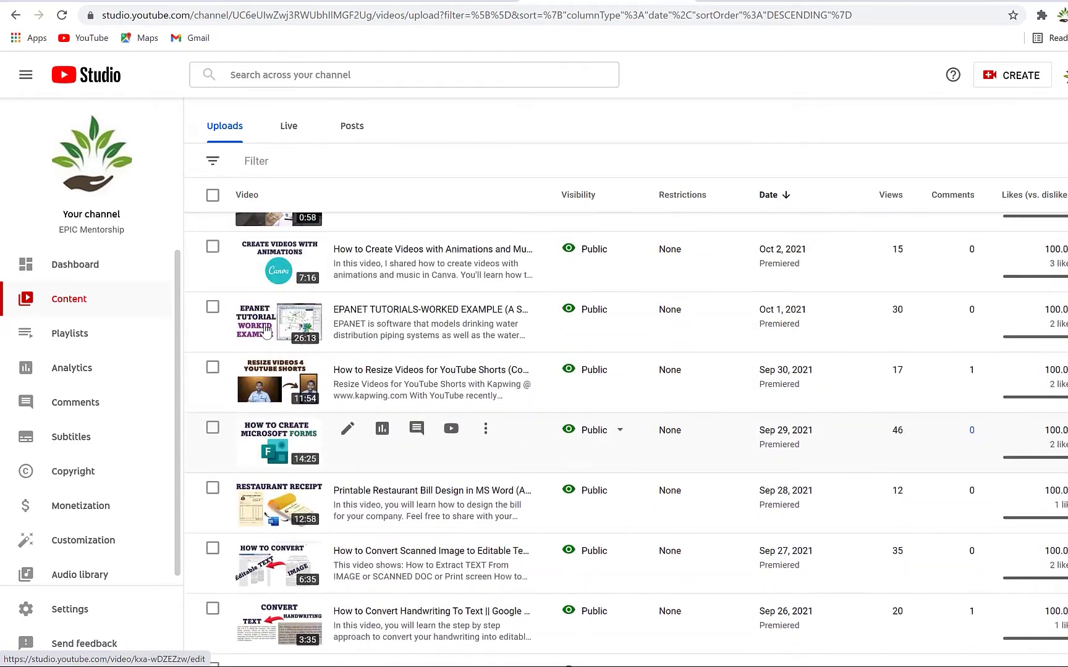
scroll(266, 330, "down", 12)
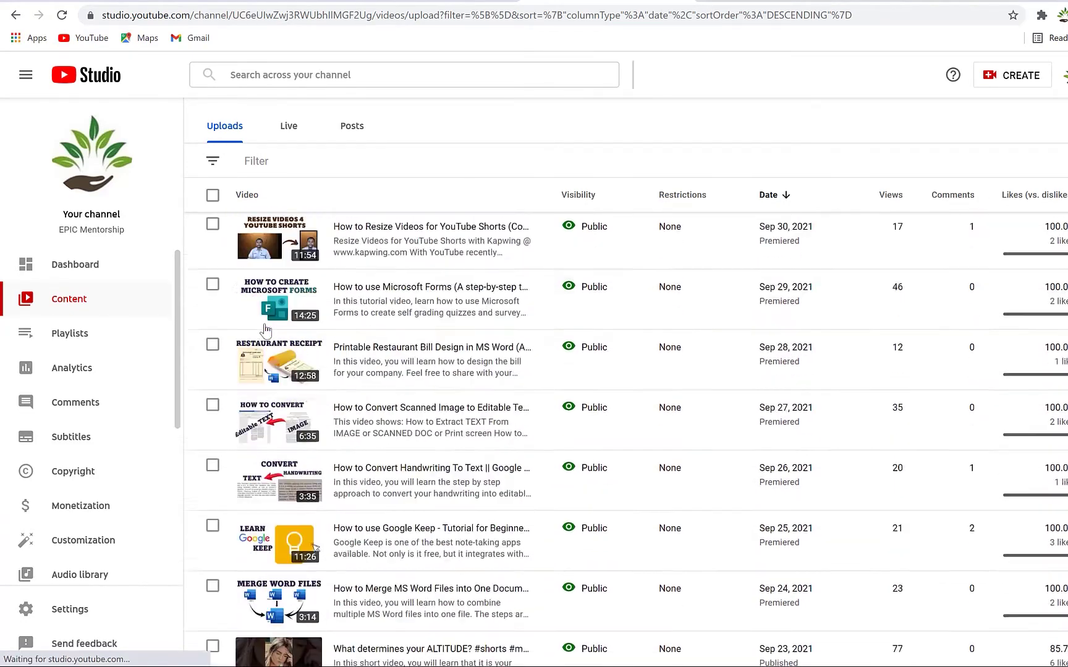
scroll(267, 329, "down", 5)
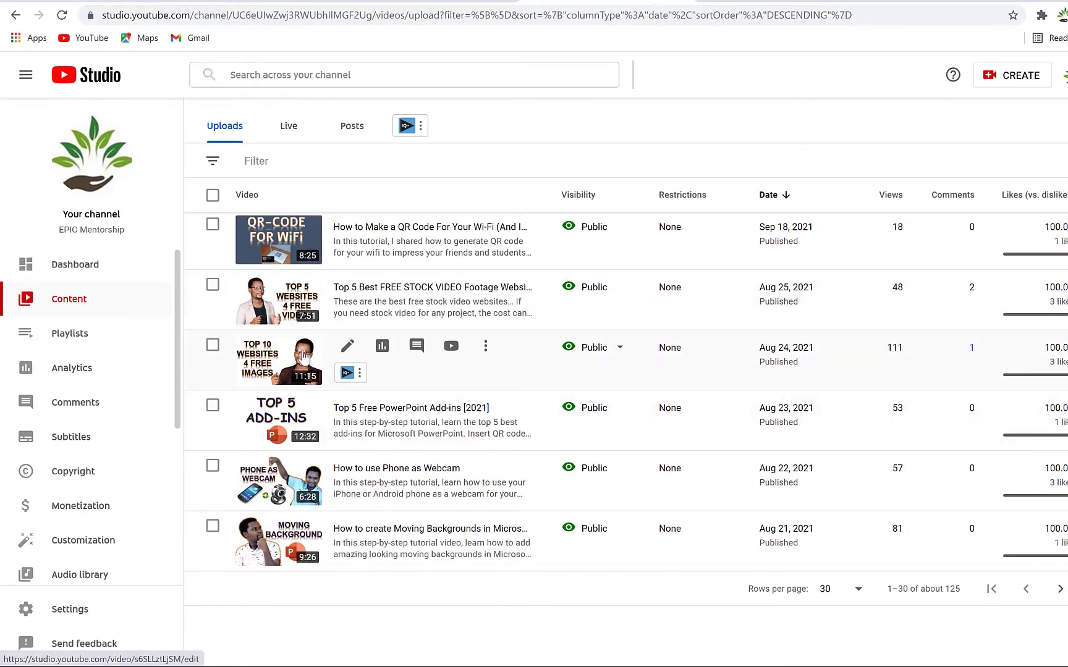
scroll(303, 356, "up", 2)
scroll(304, 357, "down", 2)
left_click(291, 473)
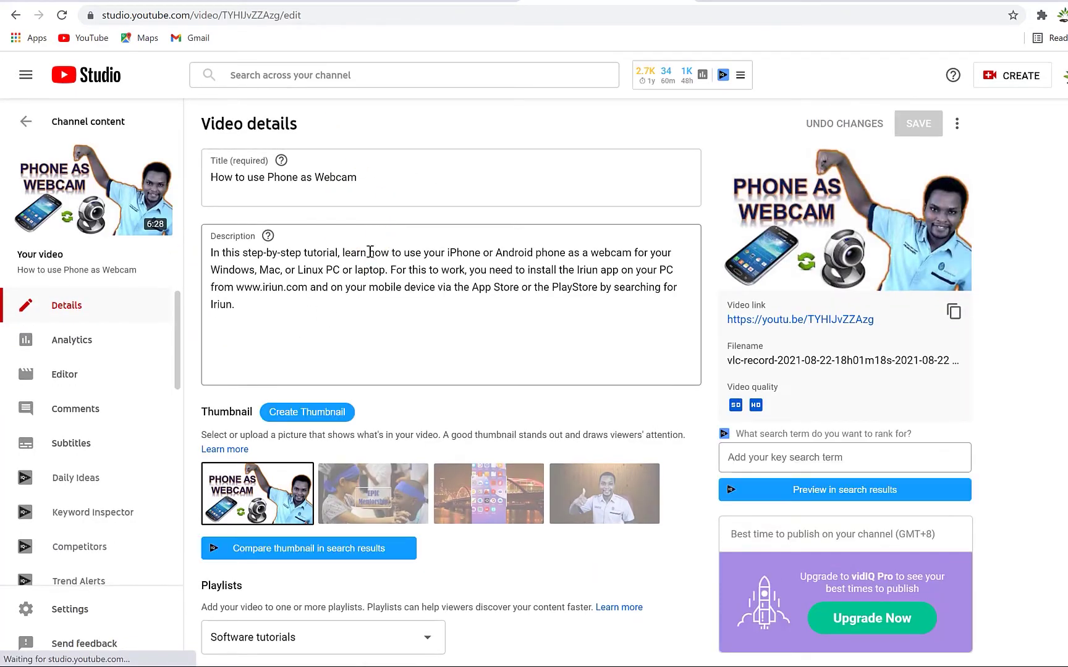
left_click(65, 382)
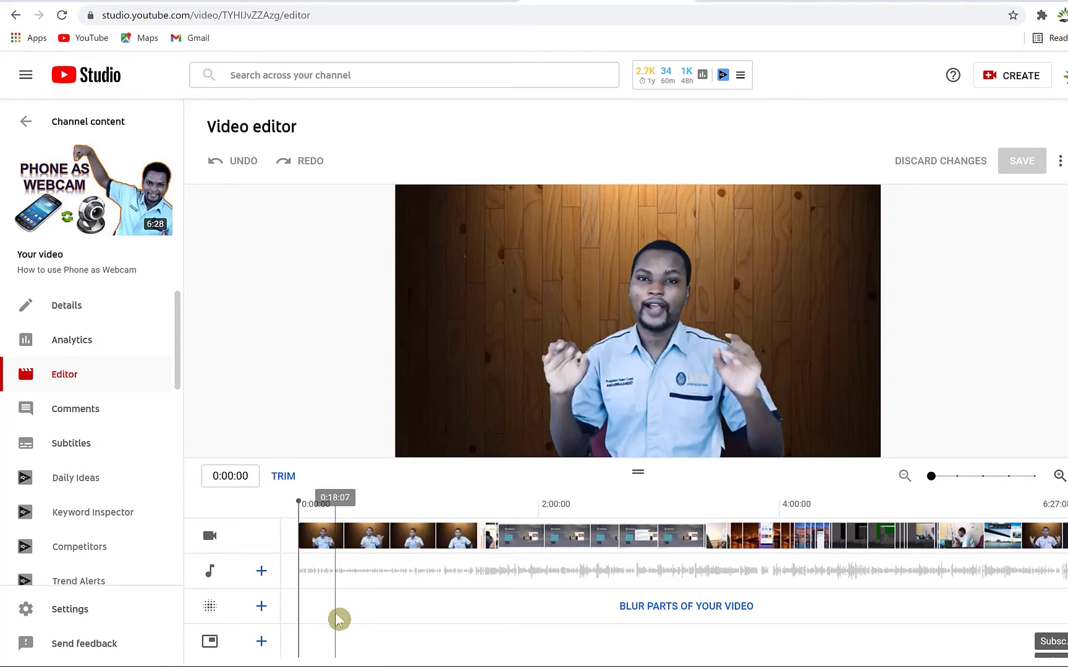
- Resize the preview, zoom the timeline in and back out, and drag the playhead to 3:28:24
left_click_drag(639, 472, 639, 386)
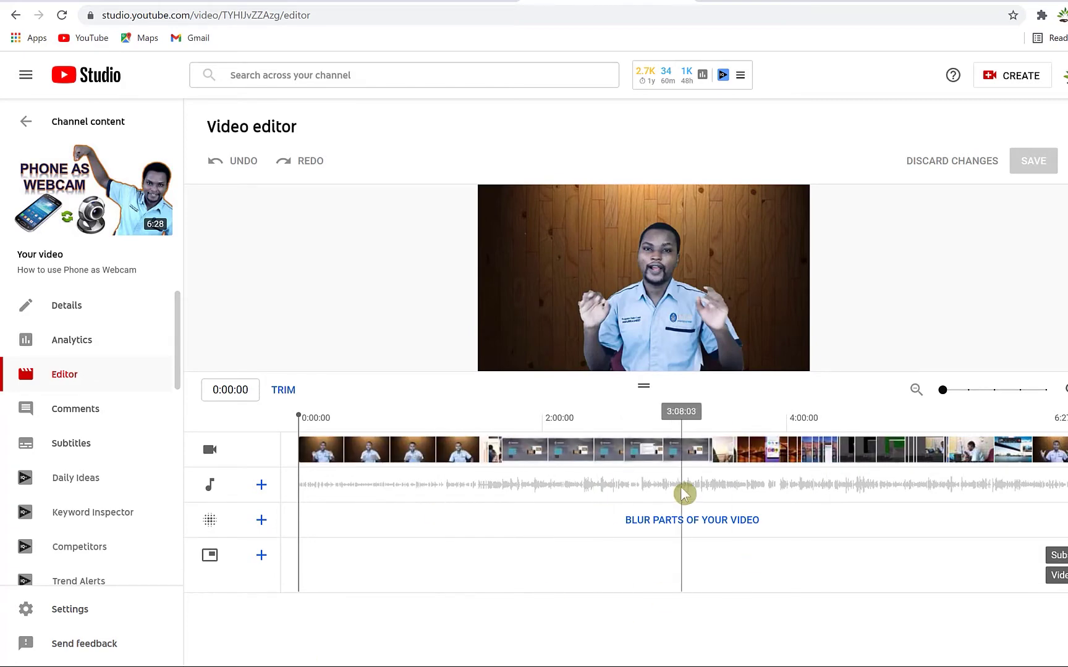
left_click_drag(643, 385, 670, 448)
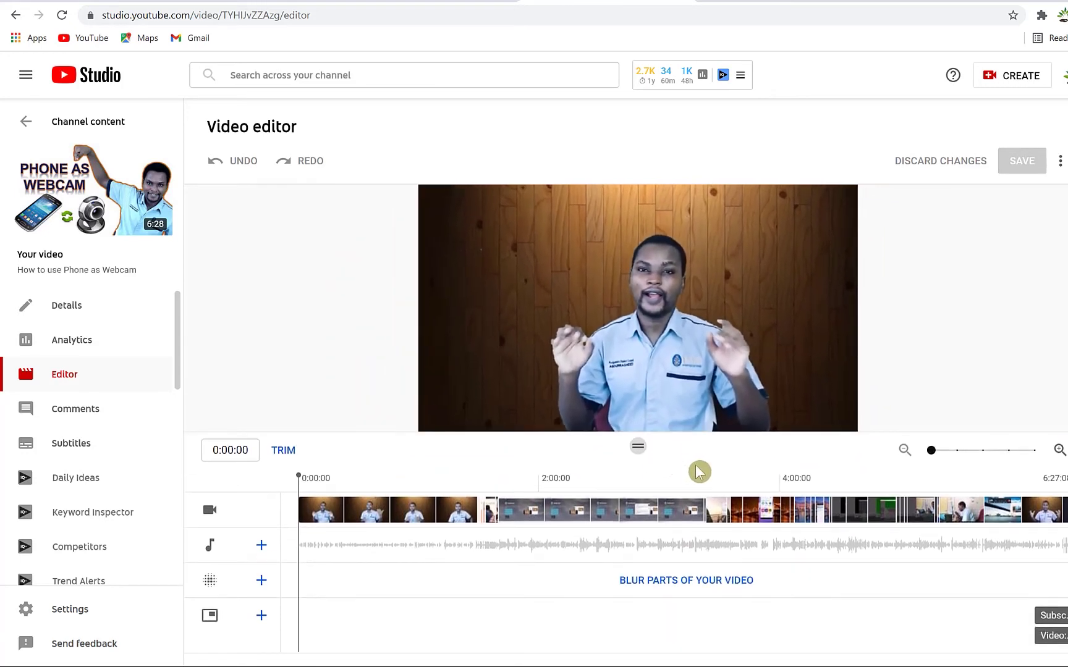
left_click(948, 465)
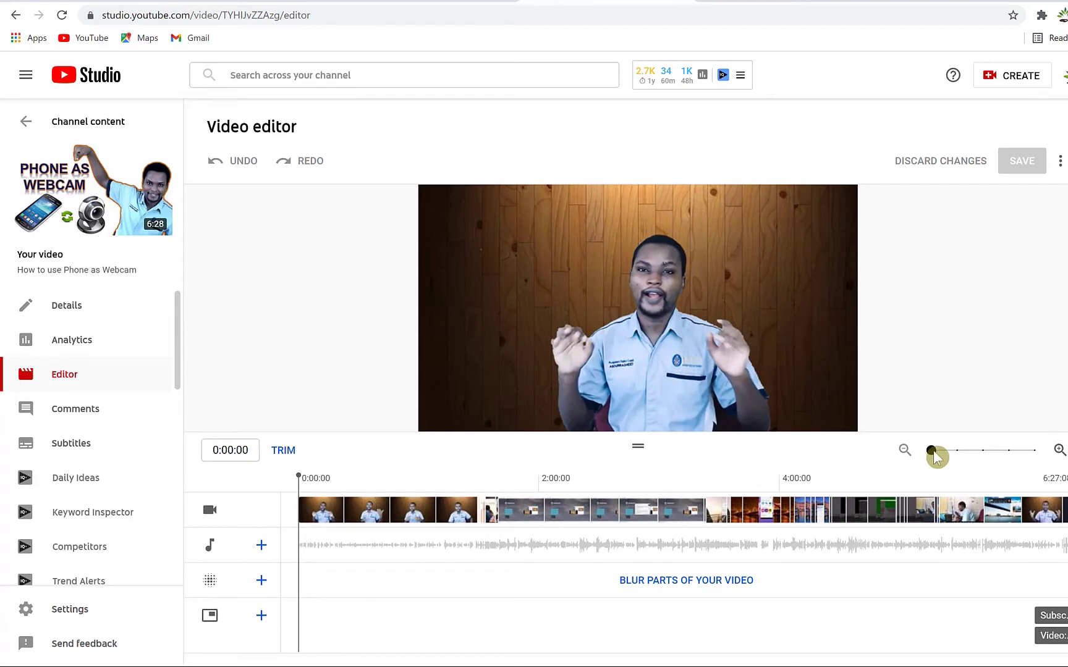
left_click_drag(943, 455, 977, 459)
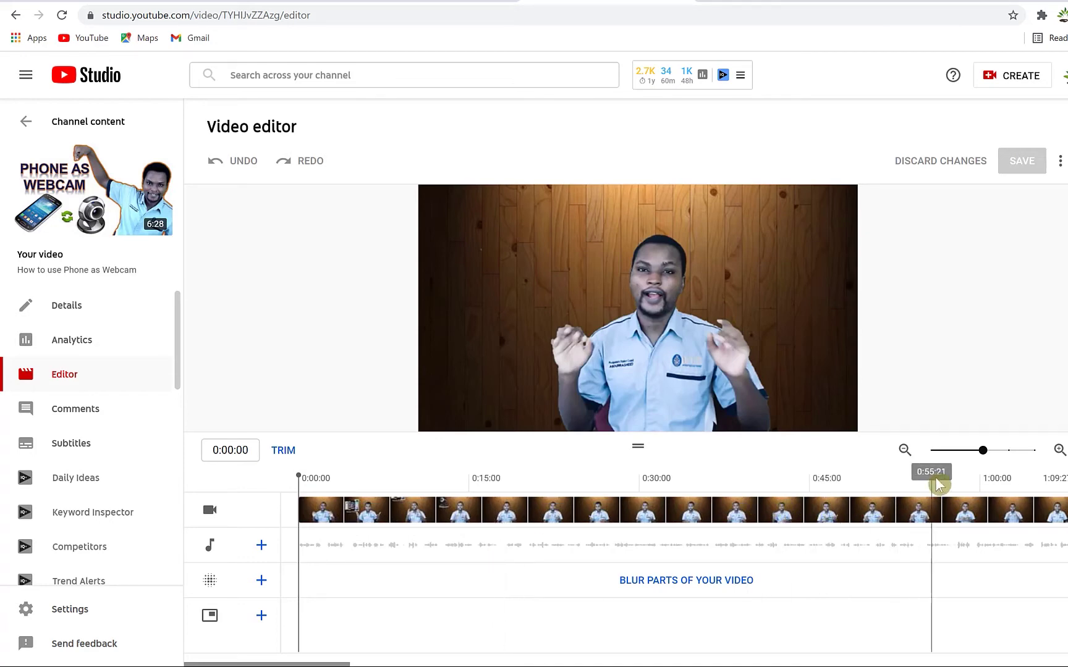
left_click_drag(976, 454, 933, 457)
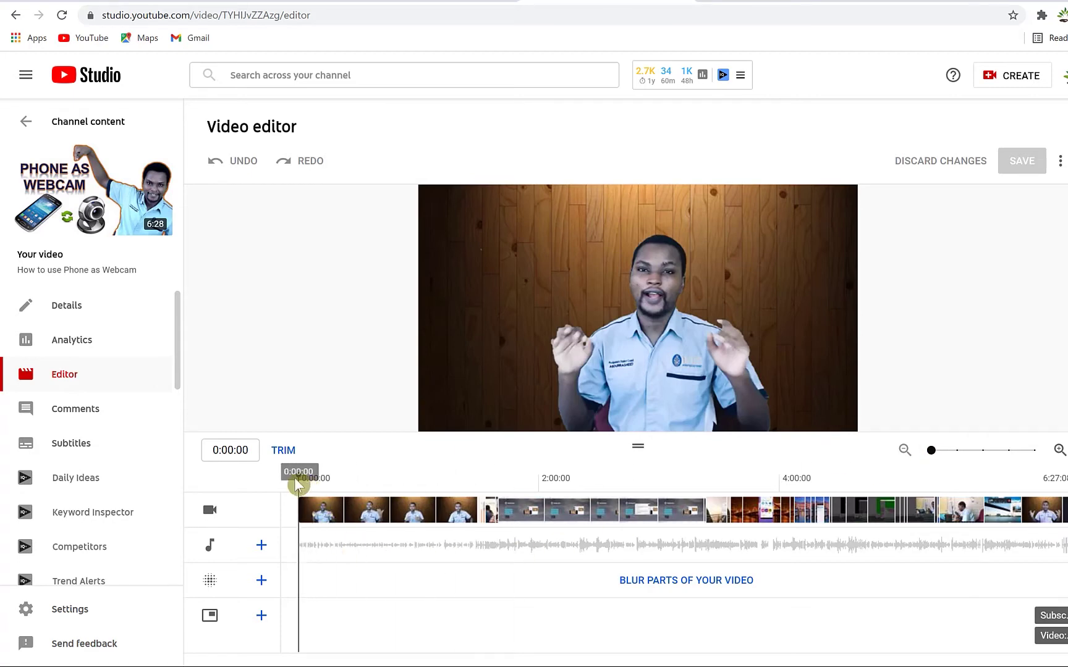
left_click_drag(297, 476, 456, 462)
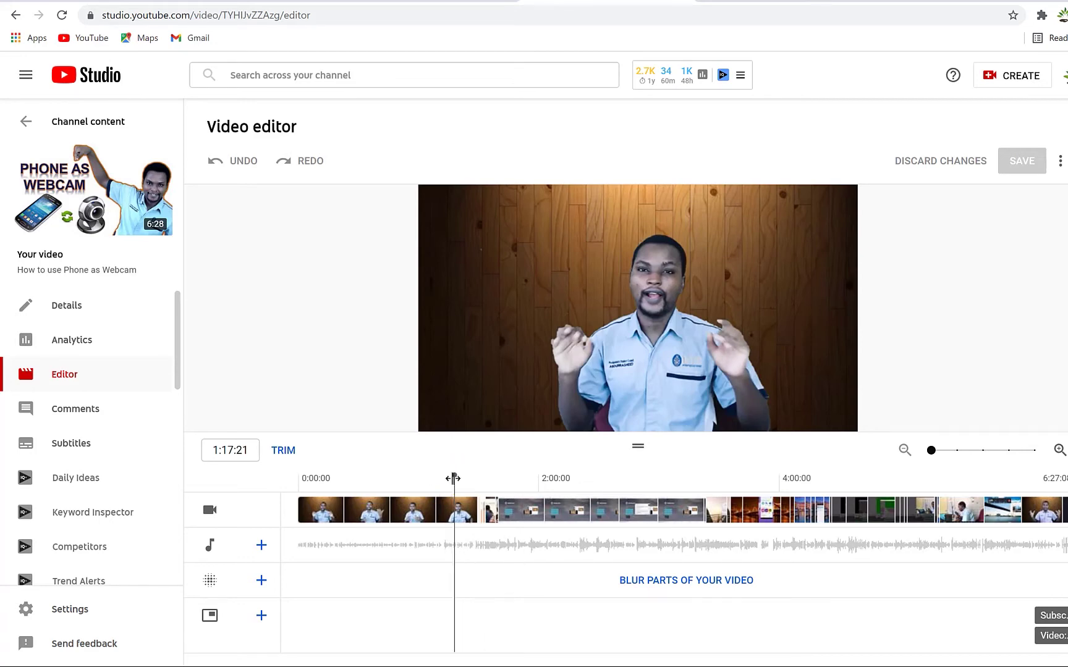
left_click_drag(455, 474, 716, 491)
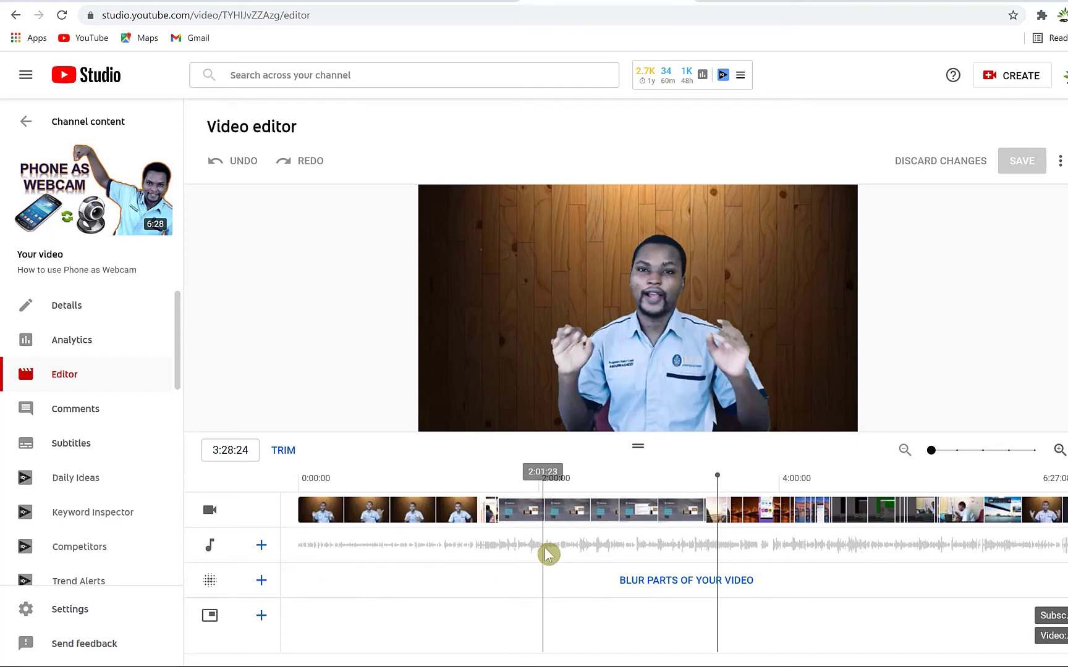
- Trim out a section of roughly 2:35–3:10 using split points at 2:36:15 and 3:28:24
left_click(284, 451)
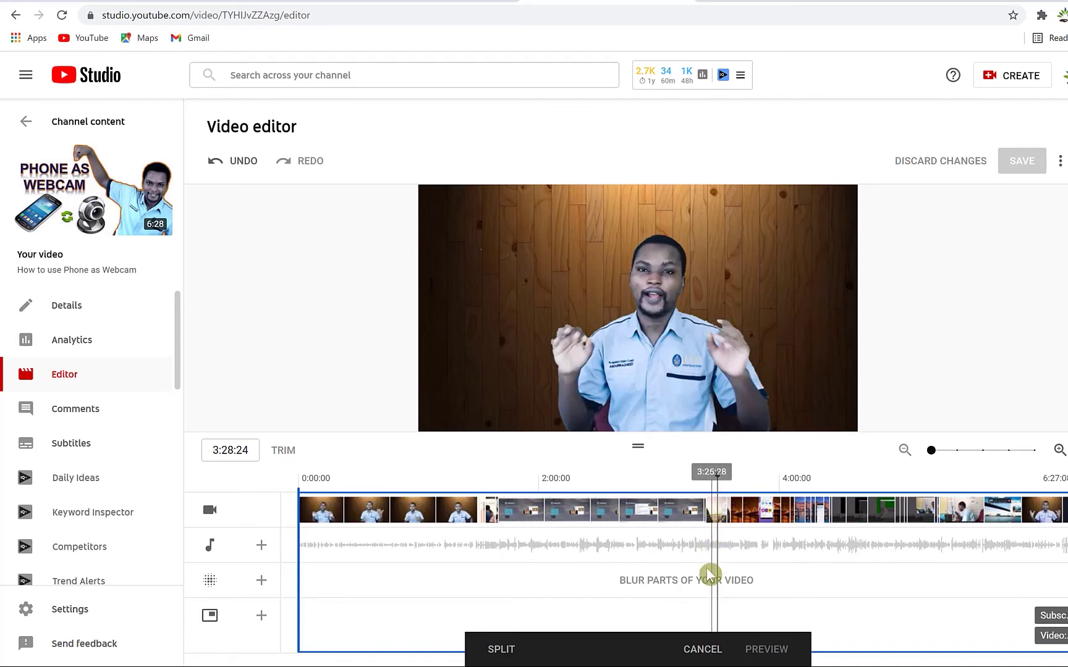
left_click(494, 650)
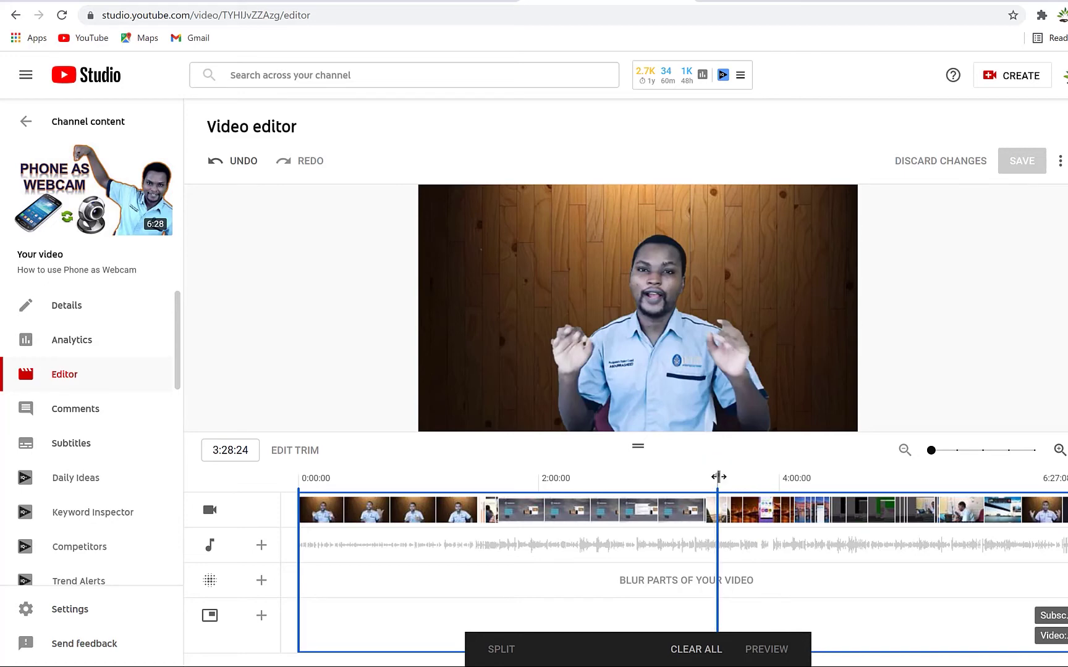
left_click_drag(717, 475, 612, 475)
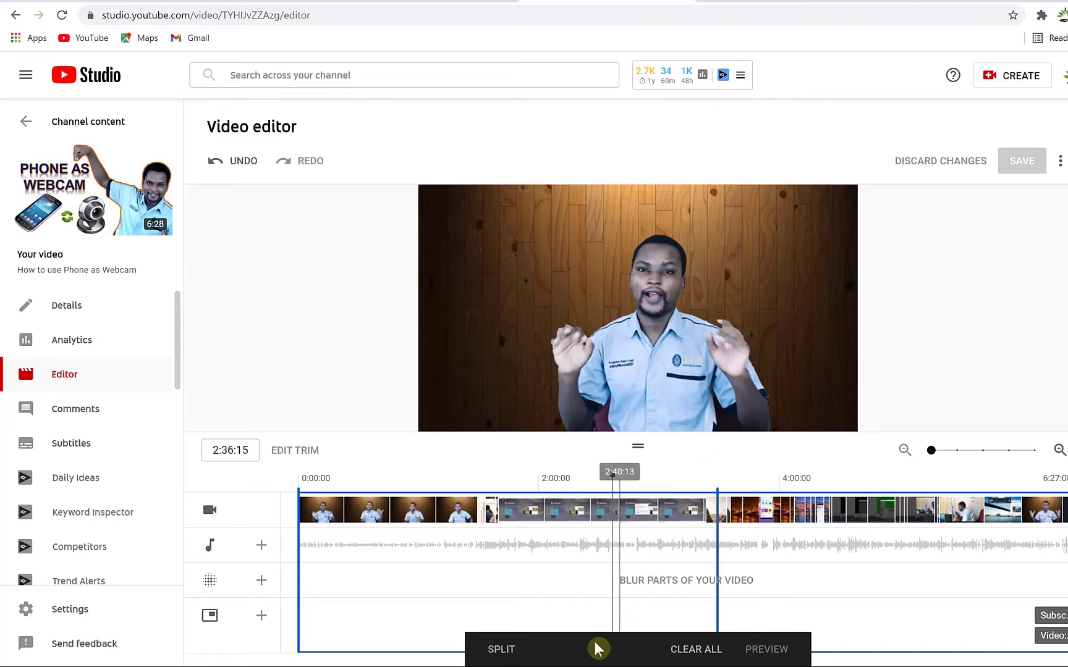
left_click(502, 649)
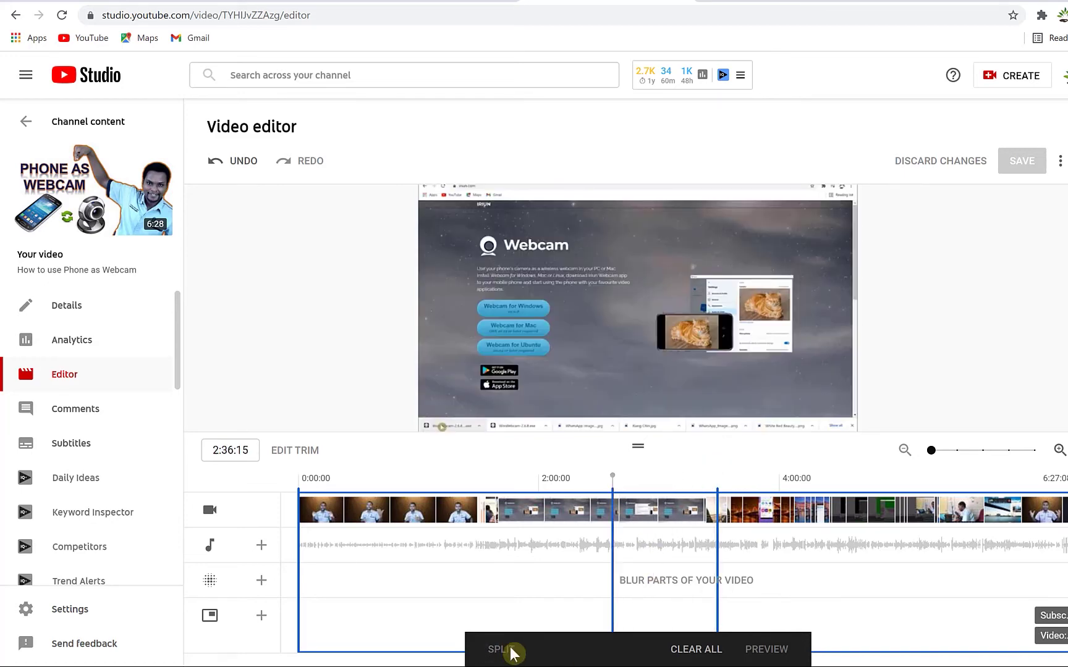
left_click(658, 488)
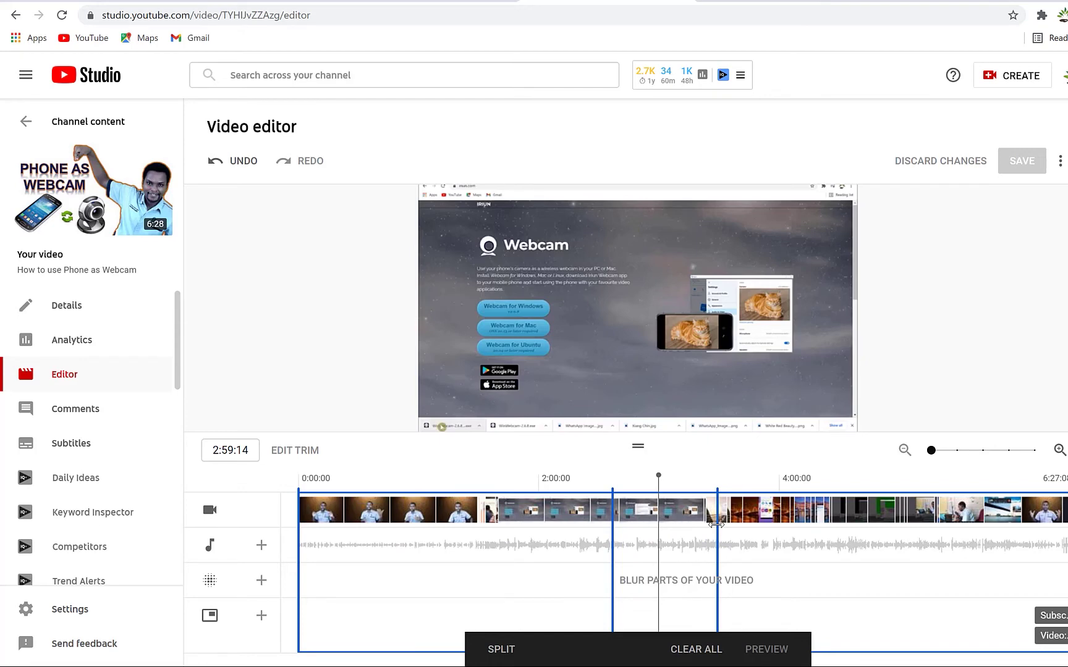
left_click_drag(715, 524, 673, 518)
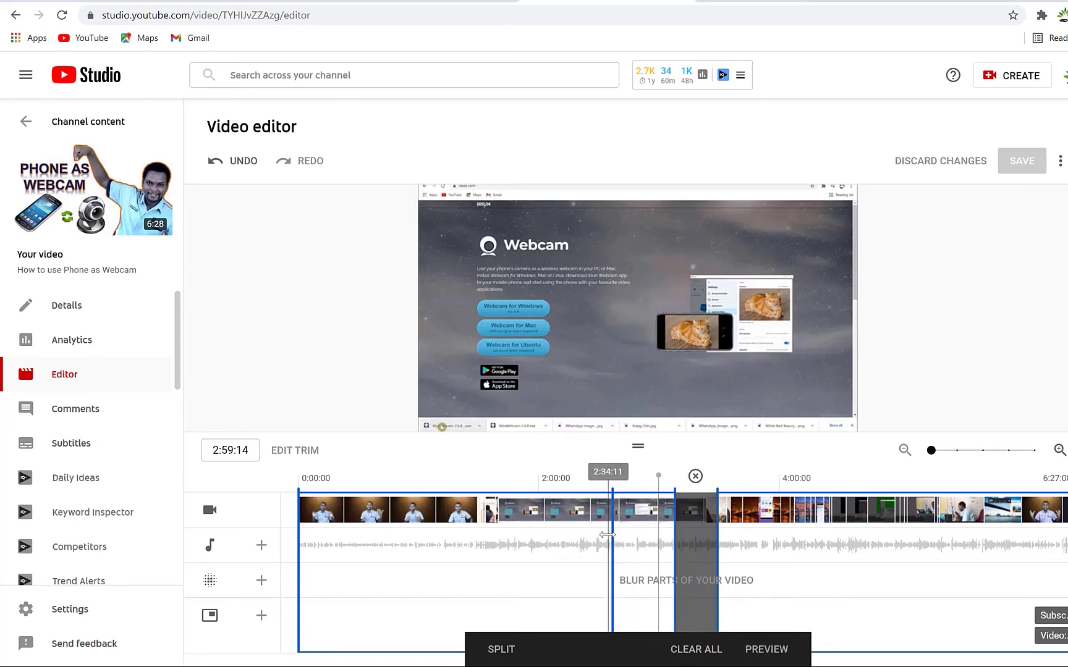
left_click_drag(614, 535, 654, 532)
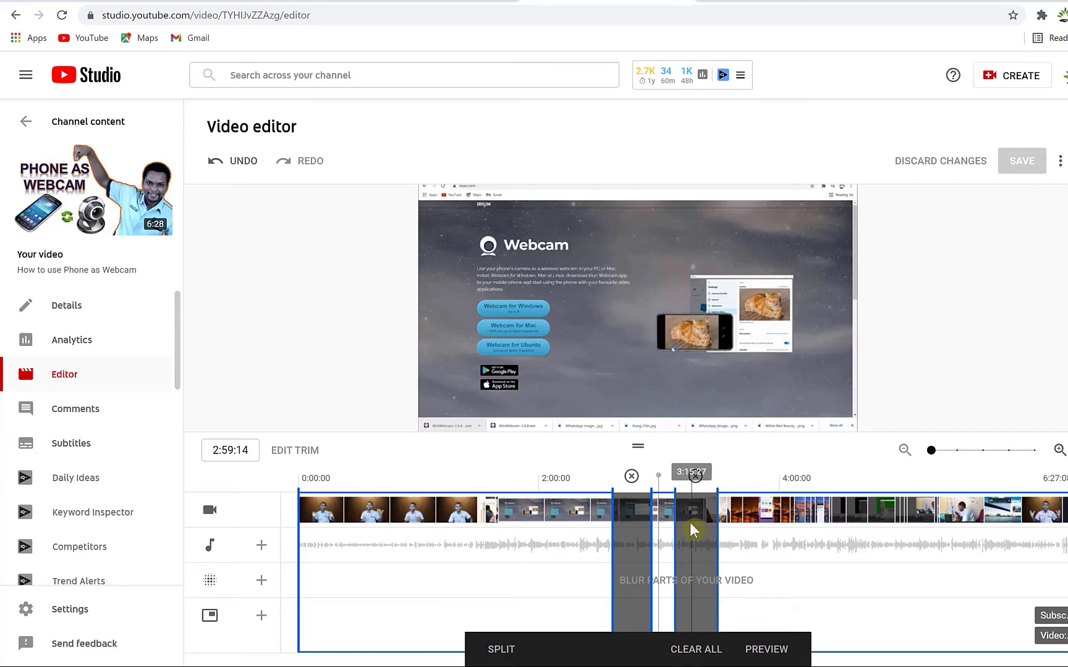
left_click(766, 650)
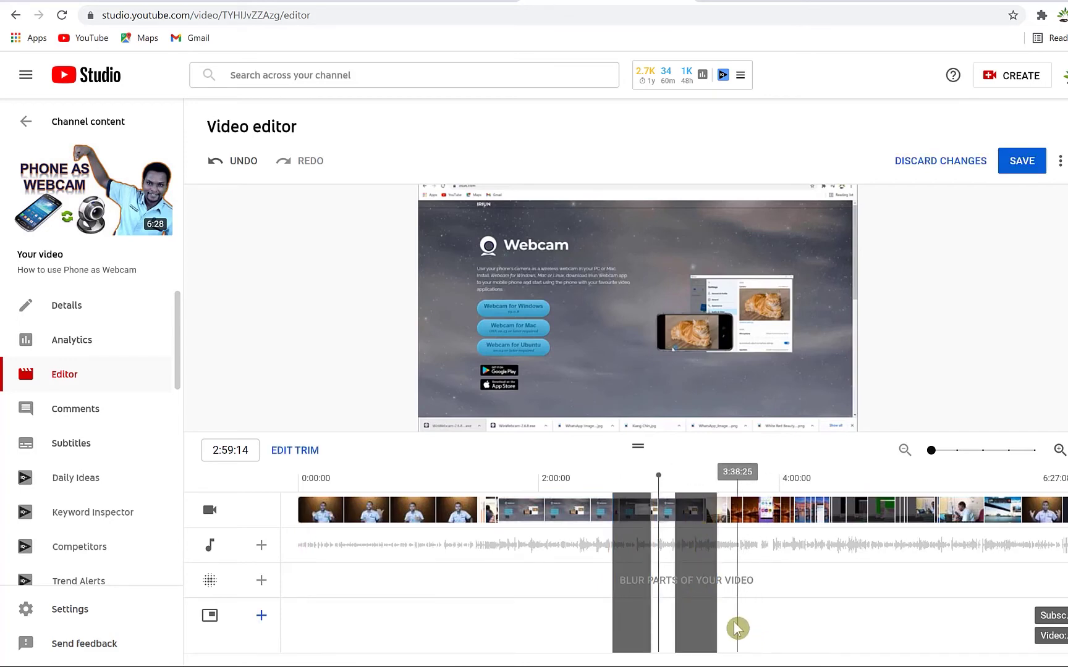
- Play the preview around the cut, scrubbing back before it and forward to about 3:05
left_click(624, 303)
left_click(634, 303)
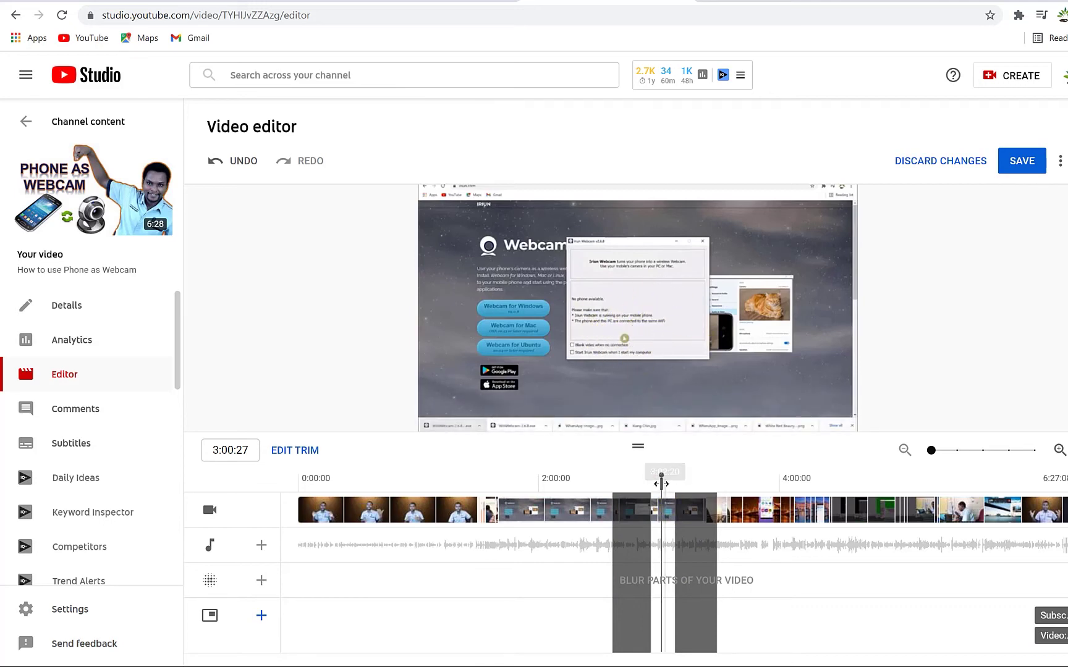
left_click_drag(663, 474, 651, 475)
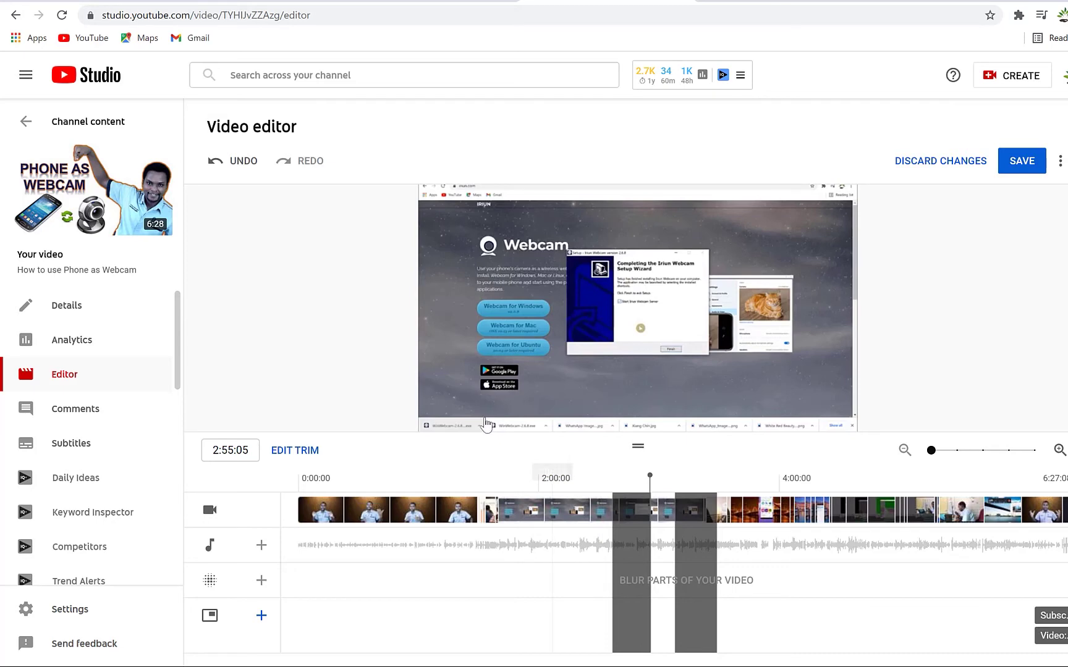
left_click(437, 425)
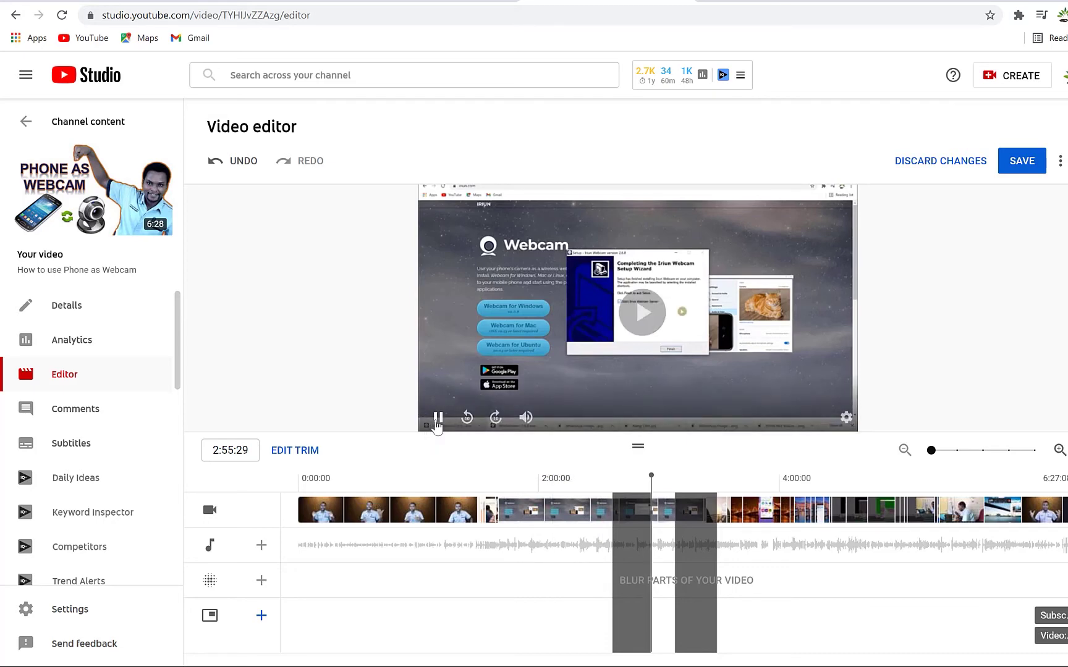
left_click(438, 424)
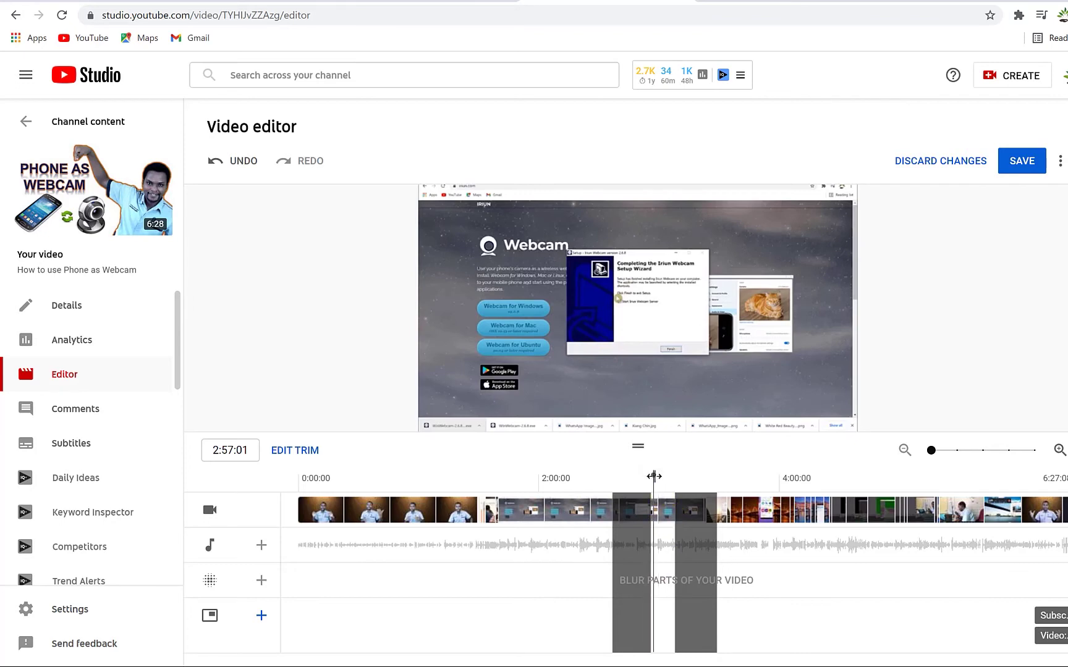
left_click_drag(653, 476, 670, 481)
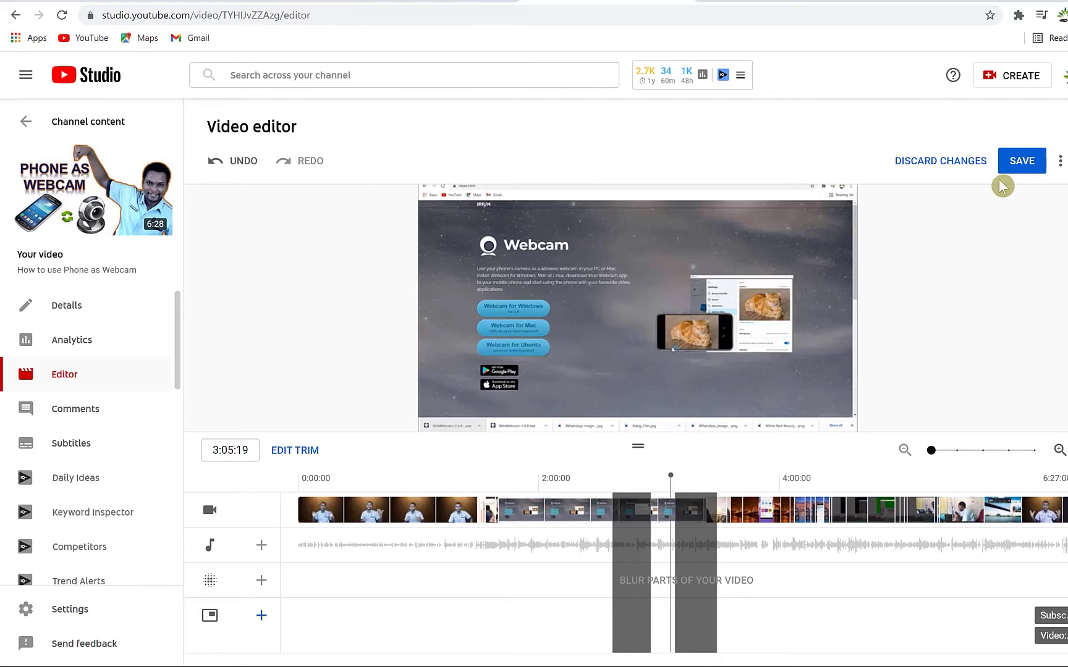
mouse_move(581, 260)
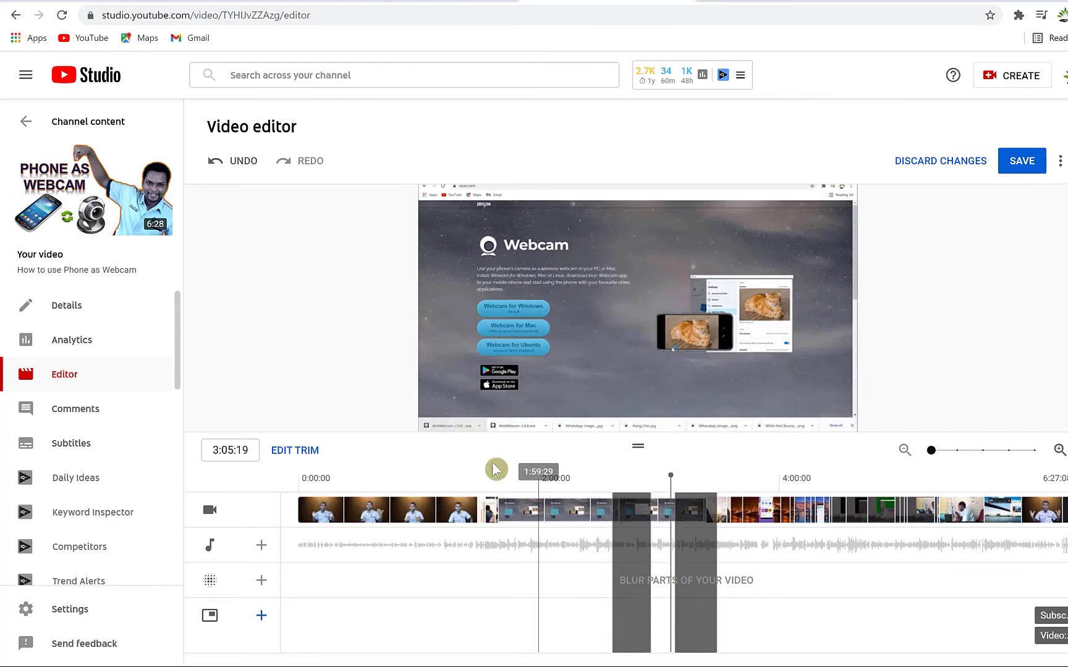
- Clear all trim cuts and move the playhead to about 0:36:04
left_click(295, 450)
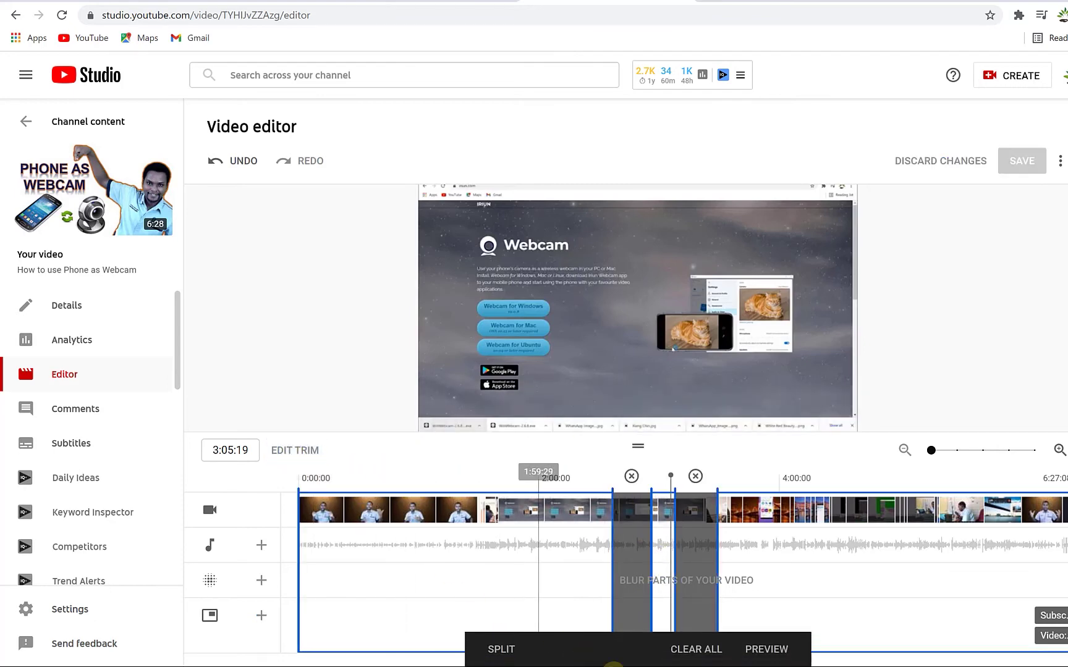
left_click(705, 649)
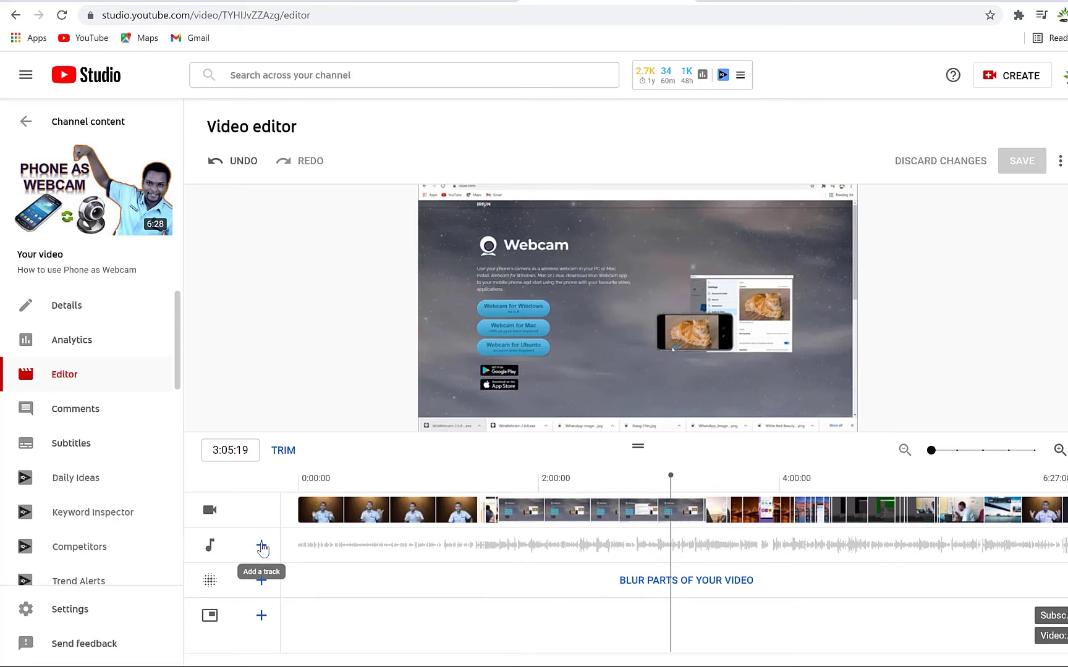
left_click(371, 547)
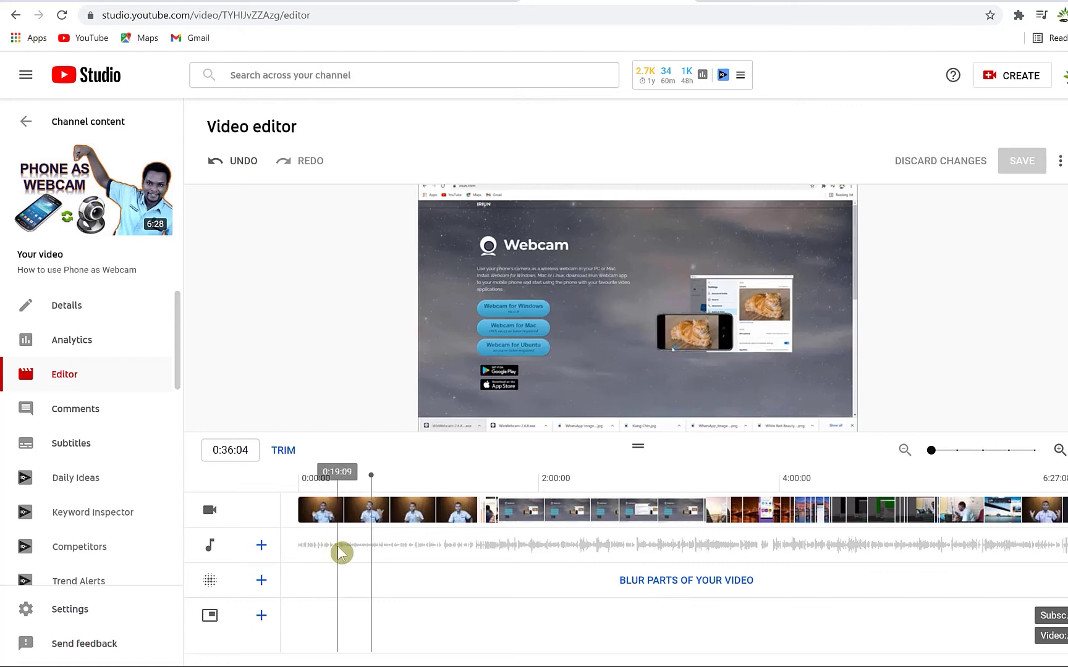
- Add the free track North Oakland Extasy (3:00) from the audio library to the timeline
left_click(261, 546)
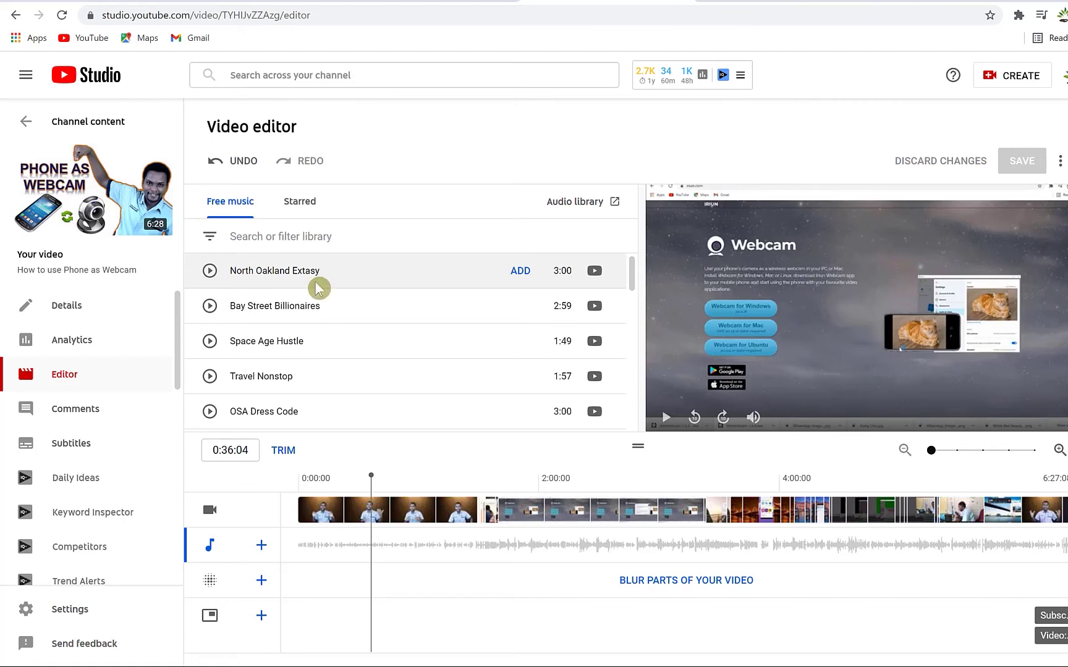
left_click(521, 272)
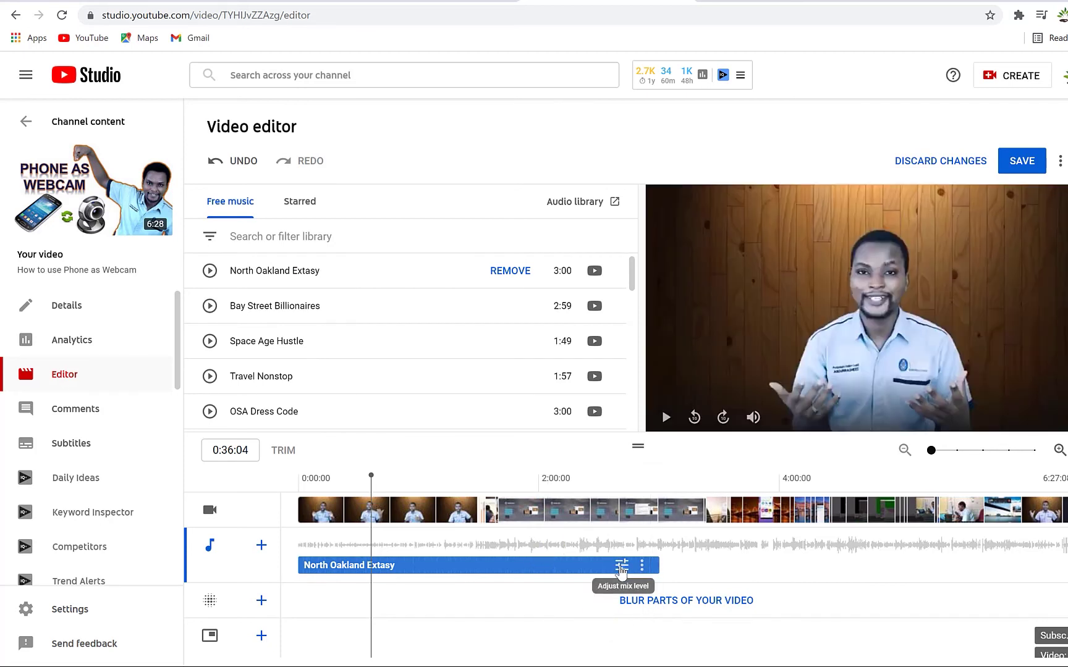
- Drag the North Oakland Extasy mix level slider from the right end toward the left
left_click(622, 567)
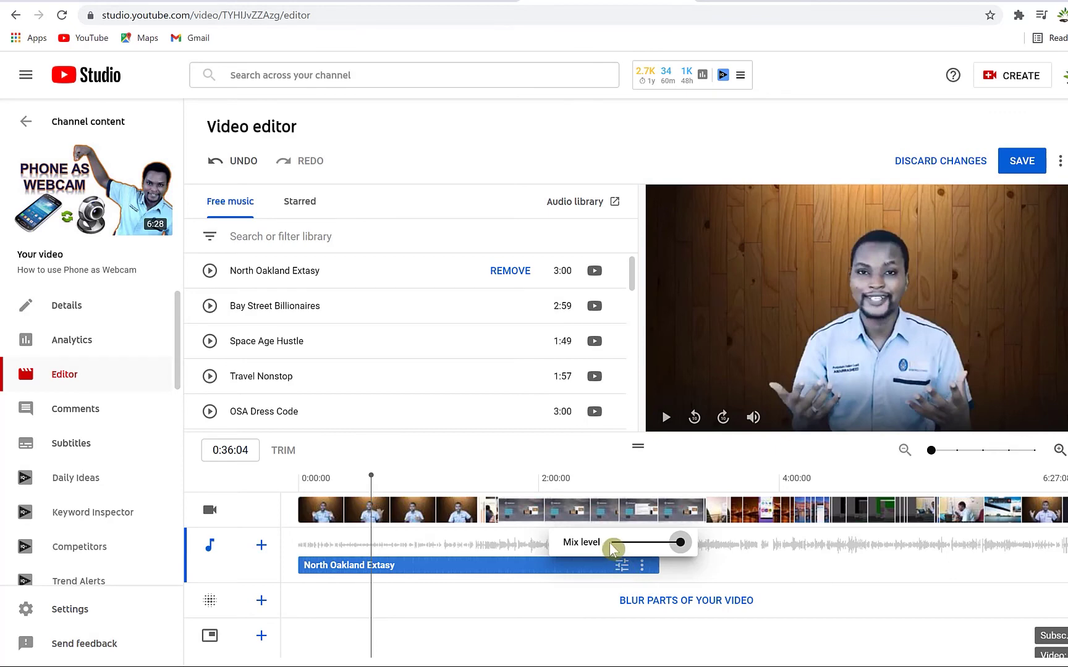
left_click_drag(682, 541, 629, 541)
scroll(622, 542, "down", 1)
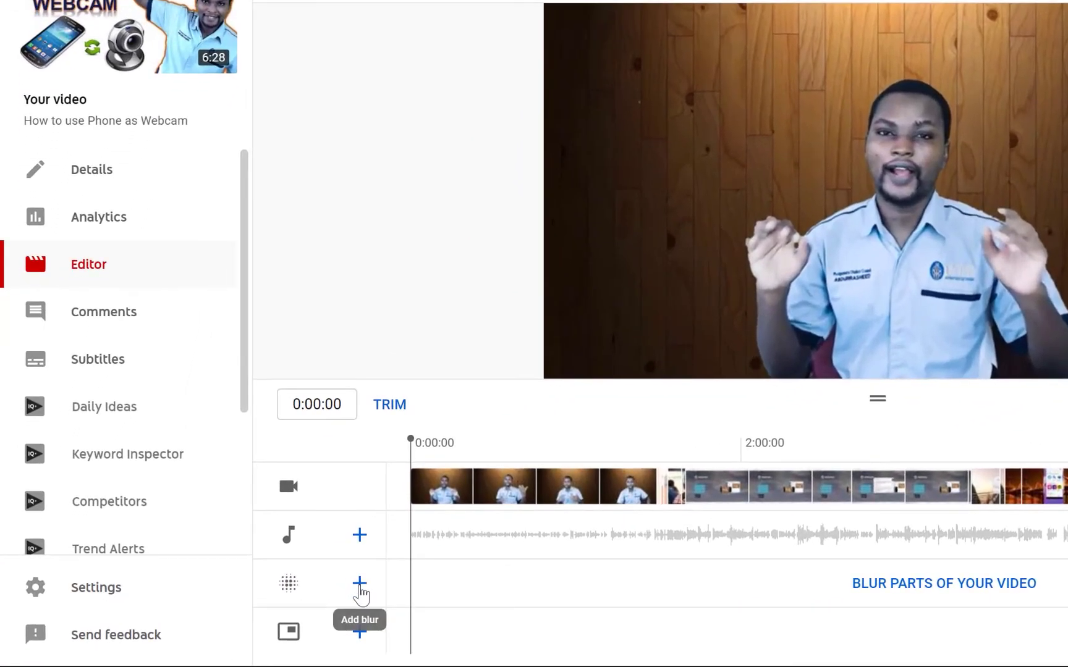
- Add a custom rectangle blur with a fixed blur position
left_click(360, 587)
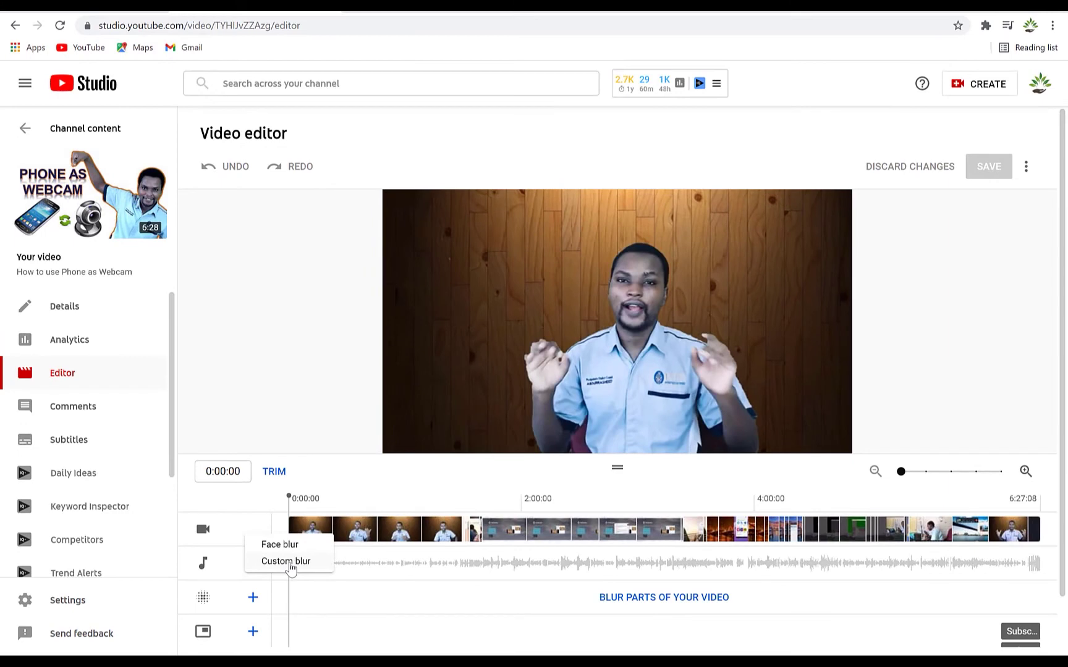
left_click(286, 561)
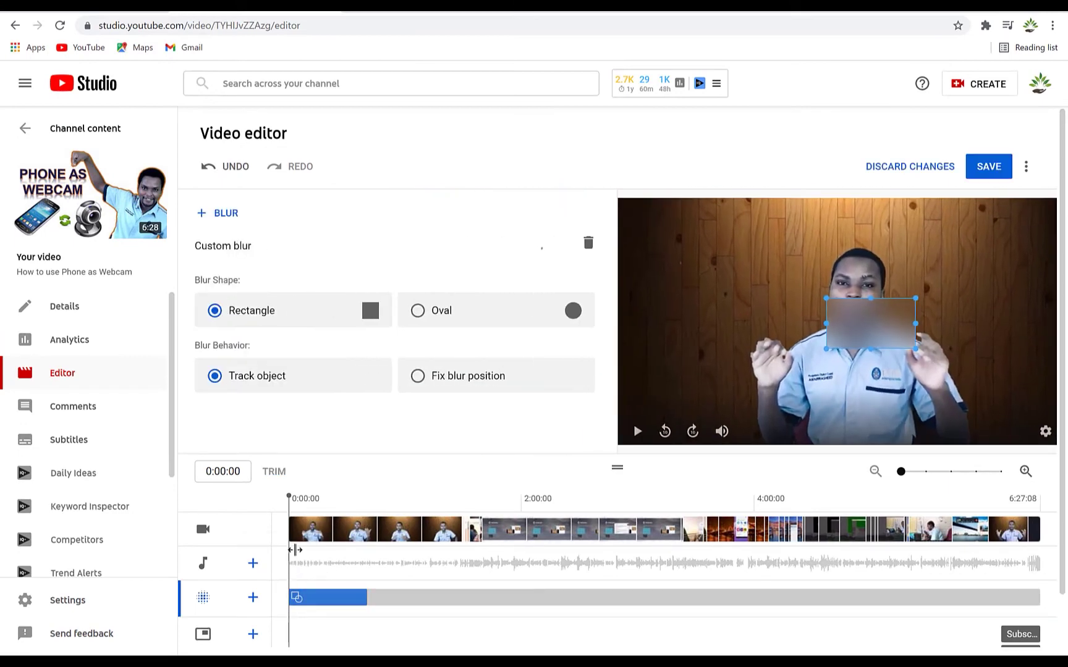
left_click(286, 387)
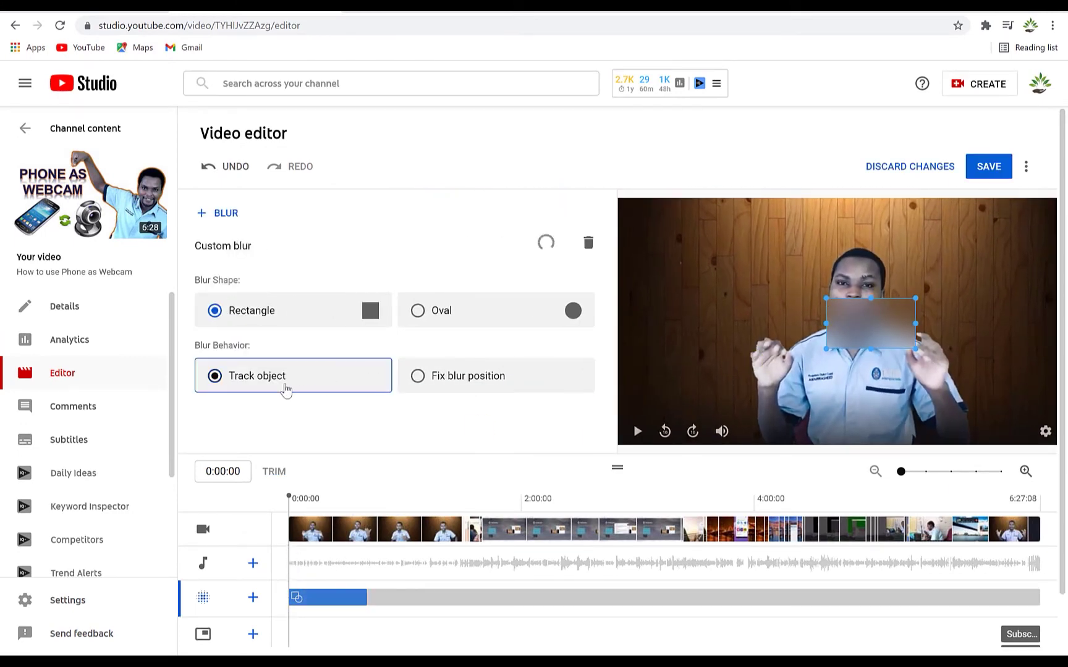
left_click(417, 377)
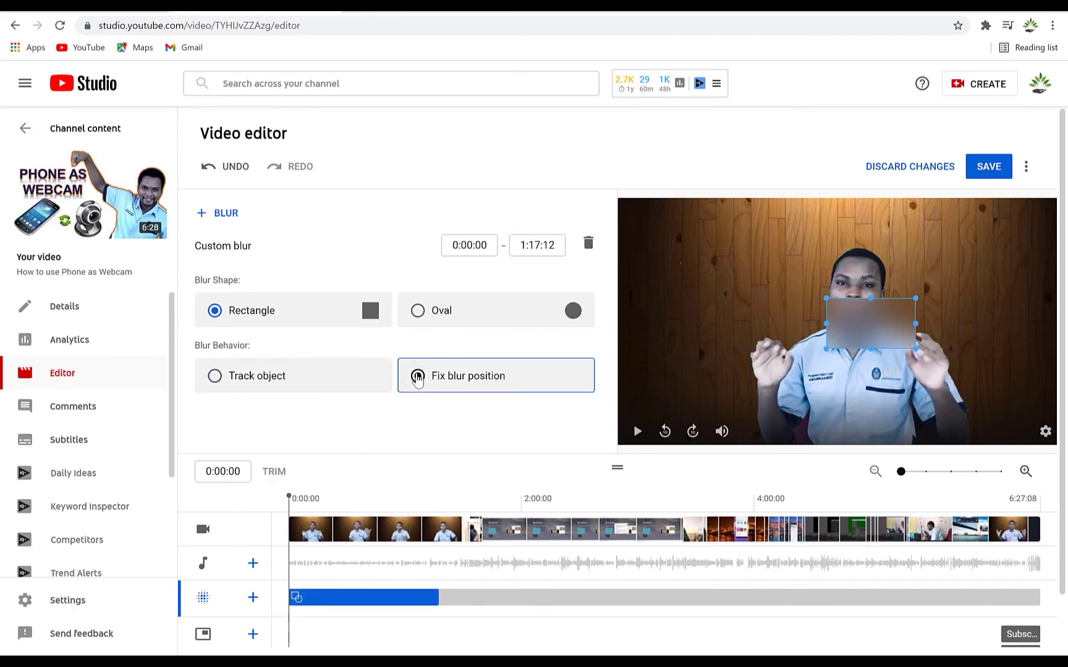
- Extend the blur to 2:20:24, move it onto the speaker's chest, and preview it
left_click(289, 500)
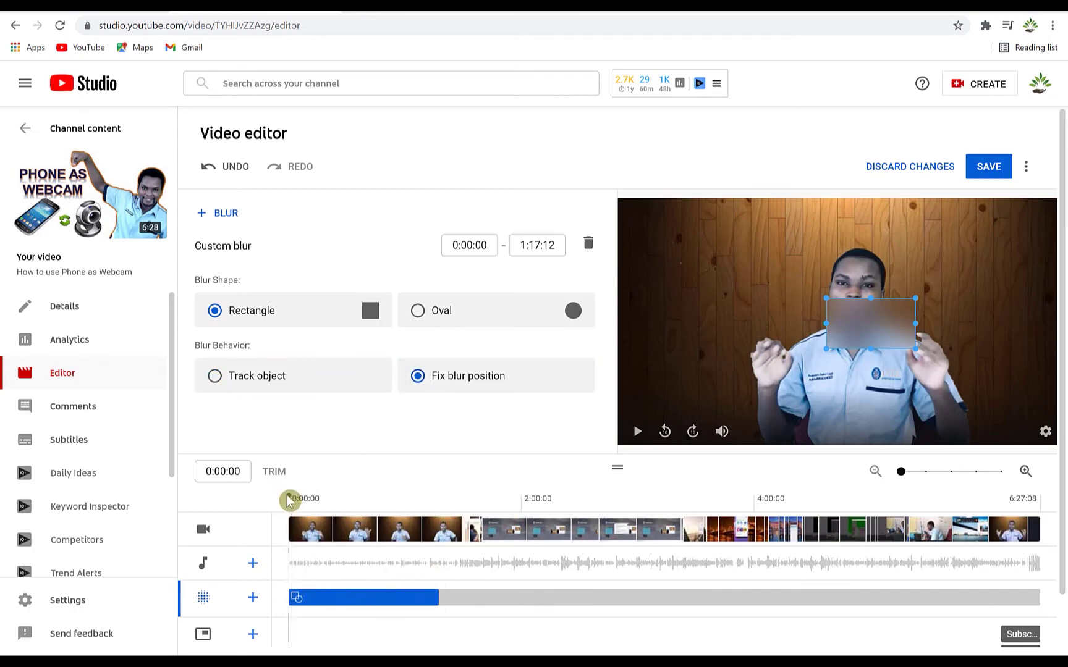
left_click_drag(290, 498, 351, 498)
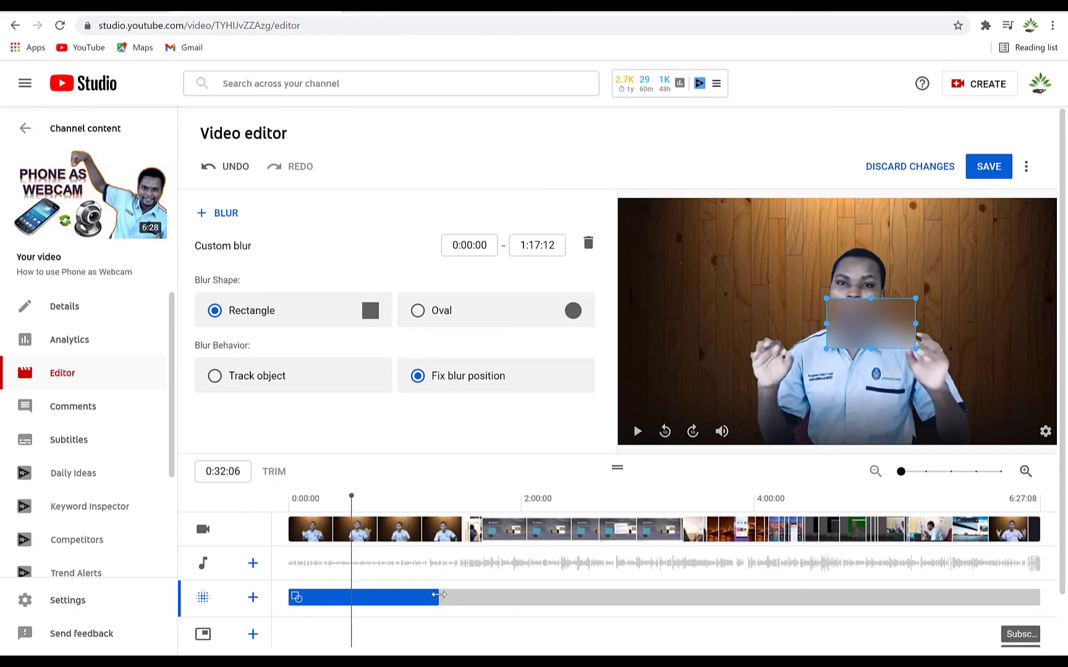
left_click_drag(438, 595, 561, 597)
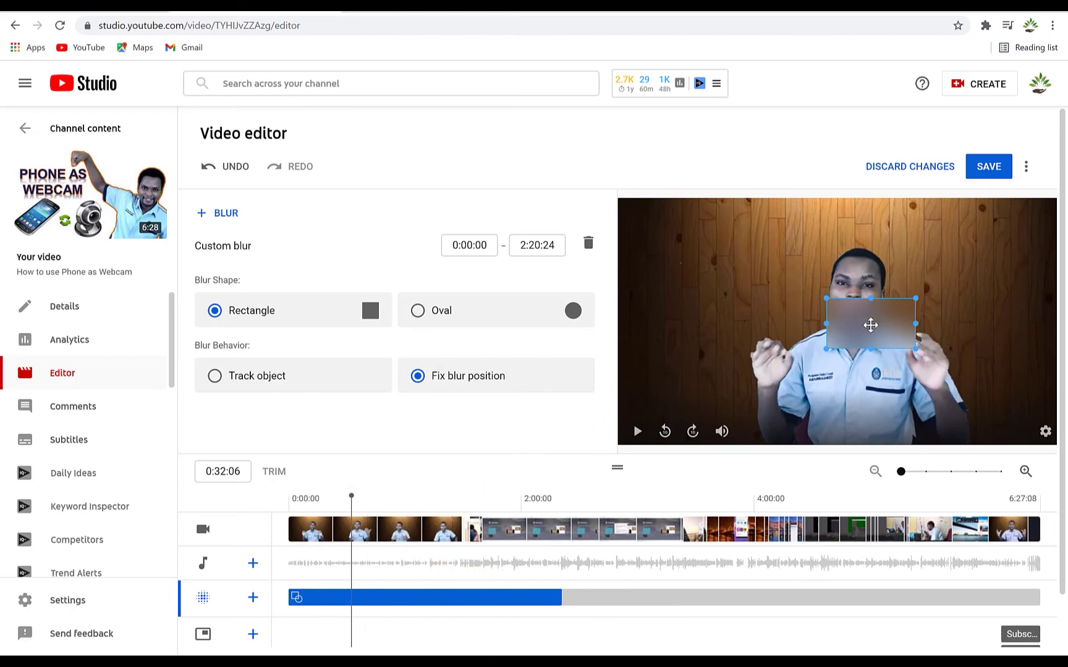
left_click_drag(871, 324, 821, 373)
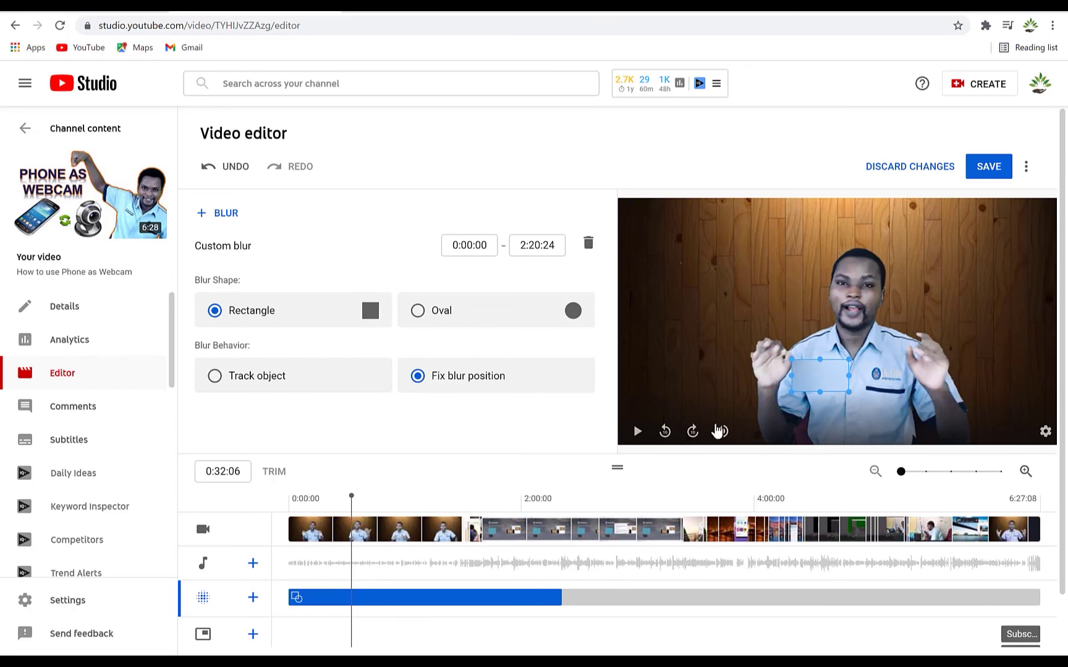
left_click(637, 430)
key("space")
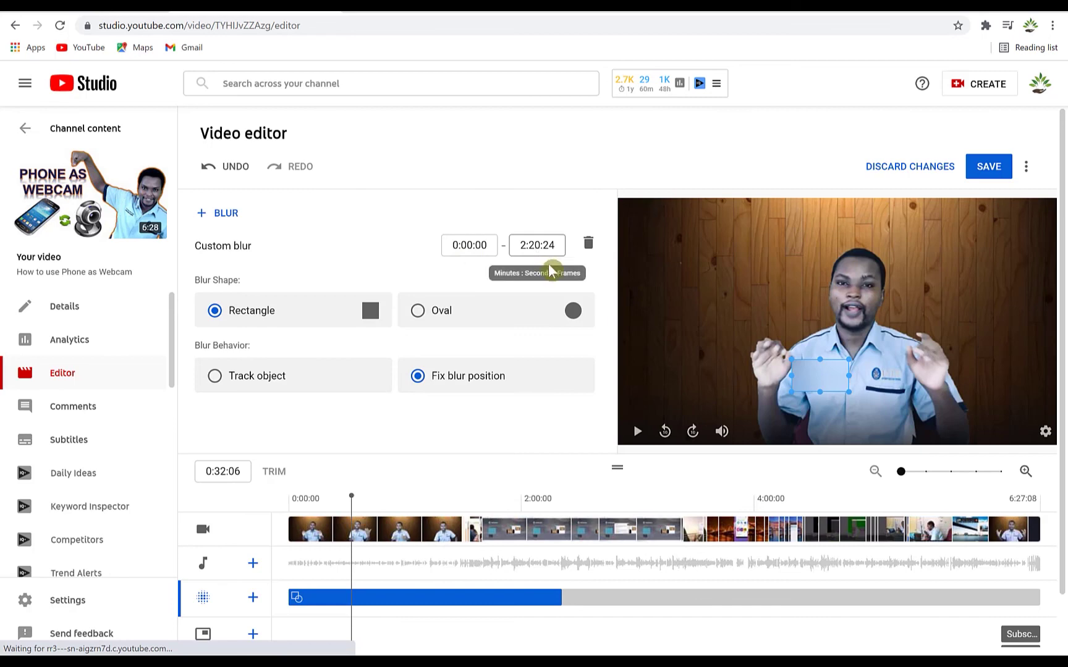
left_click(1027, 170)
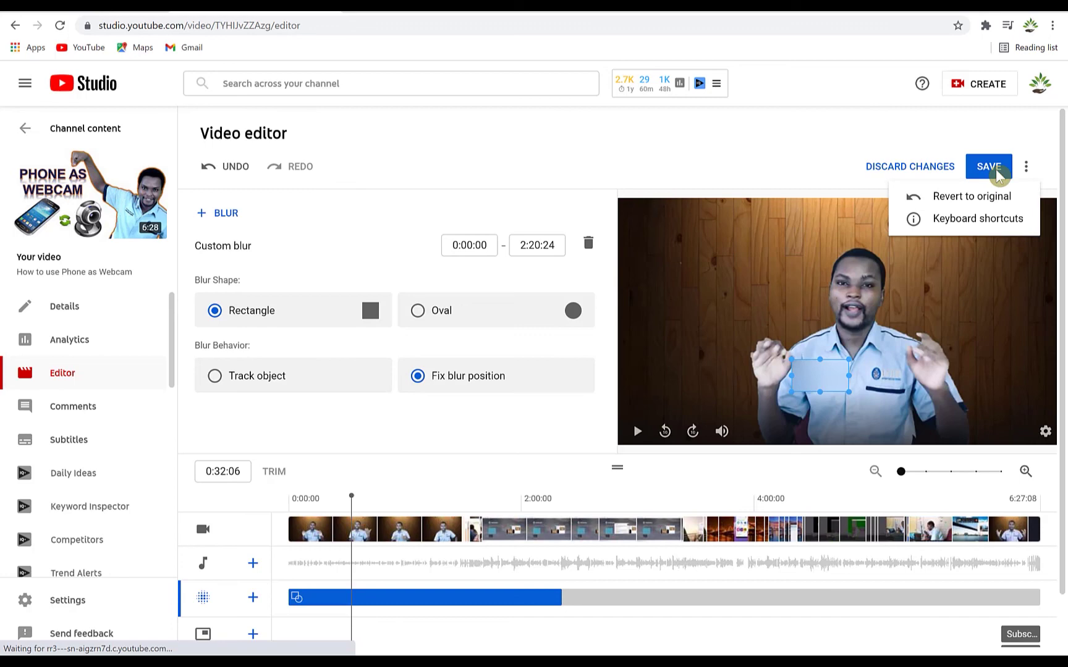
left_click(836, 145)
scroll(575, 333, "down", 1)
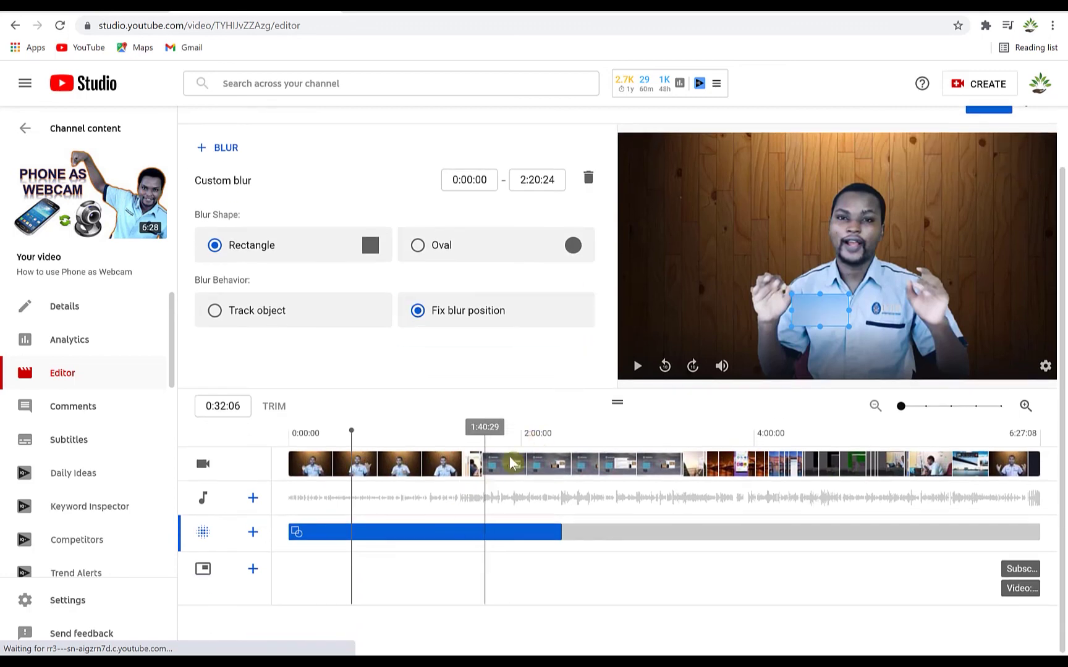
left_click(250, 554)
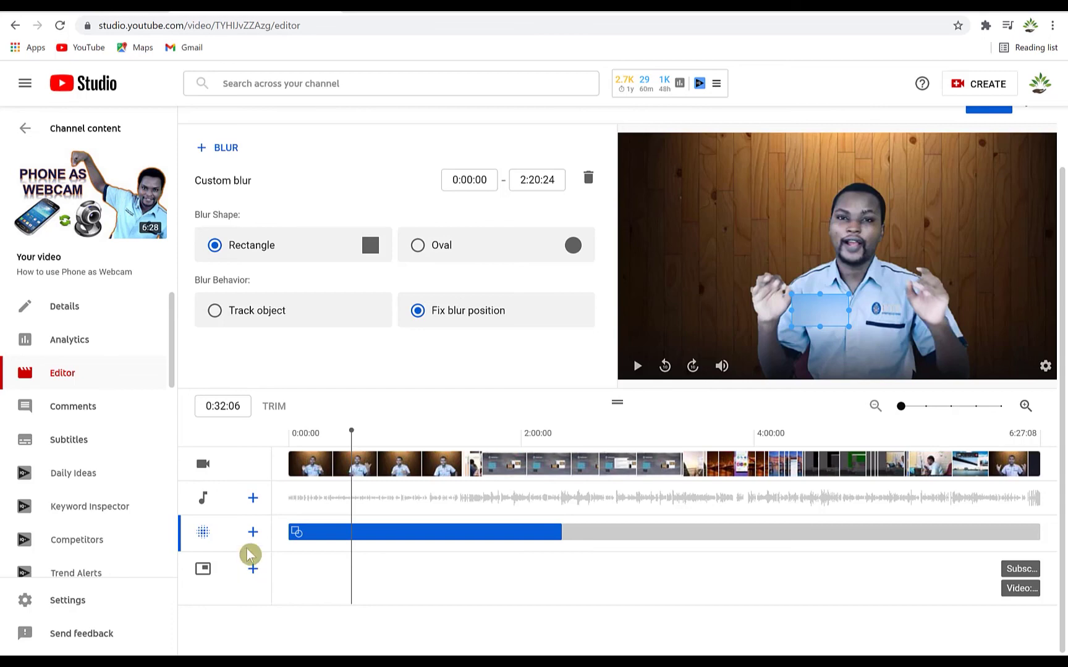